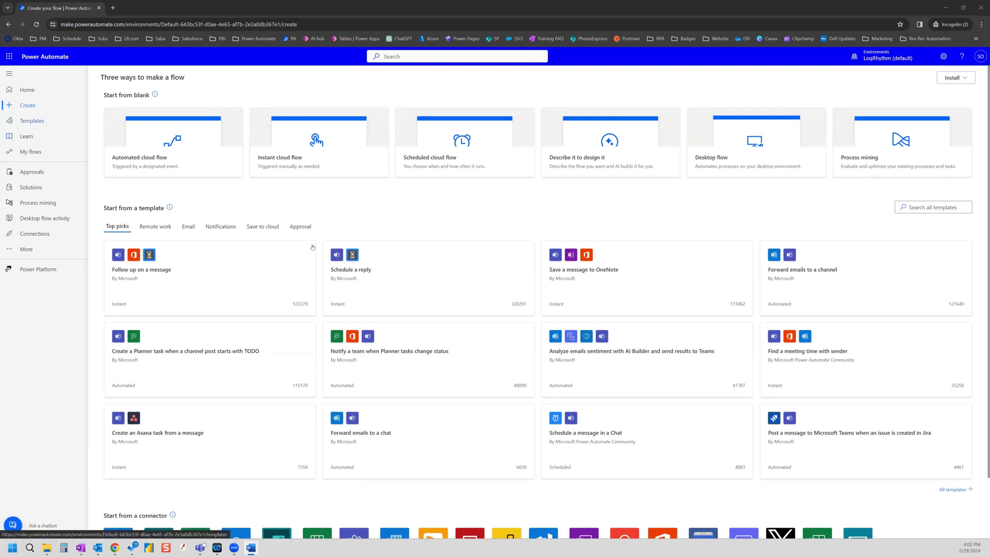
Step: Create an automated cloud flow 'AI Extract Unstructured Data' triggered by When a new email arrives (V3)
{"action": "left_click", "coordinate": [153, 162]}
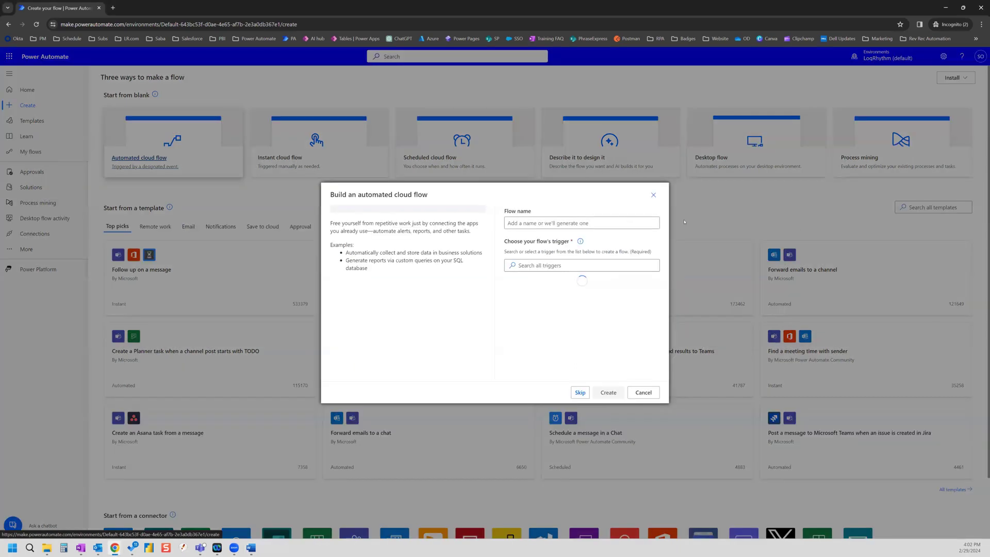
{"action": "left_click", "coordinate": [521, 221]}
{"action": "type", "text": "A"}
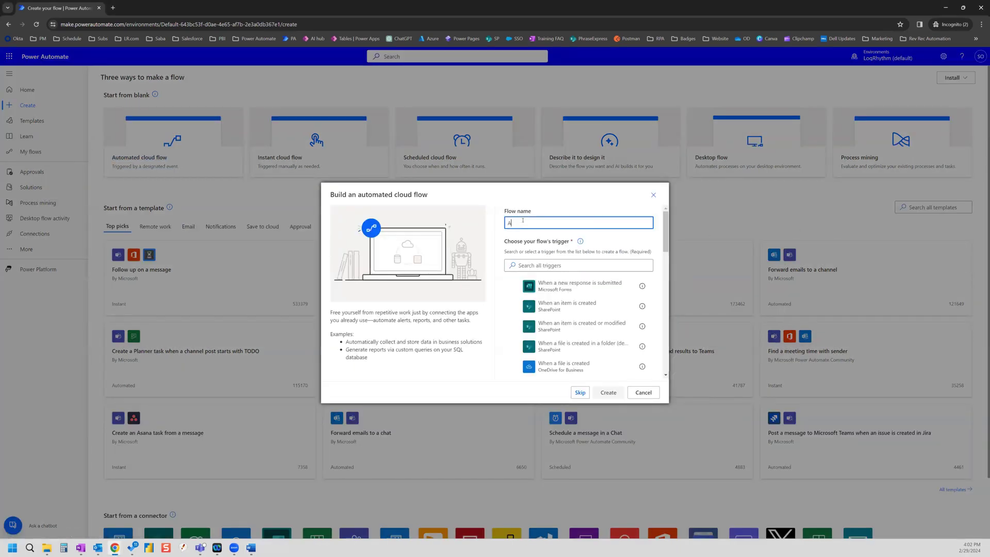
{"action": "type", "text": "I Extrac"}
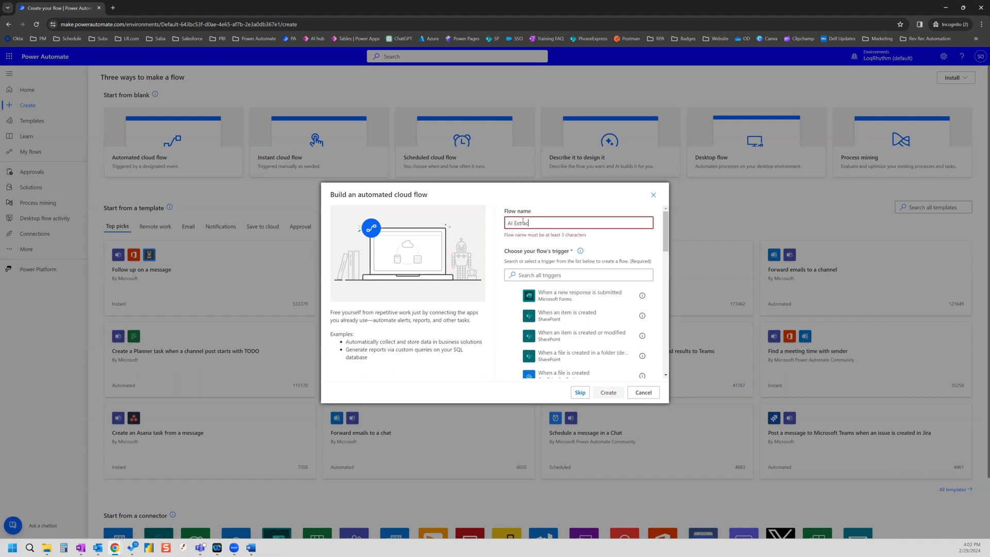
{"action": "type", "text": "t Unst"}
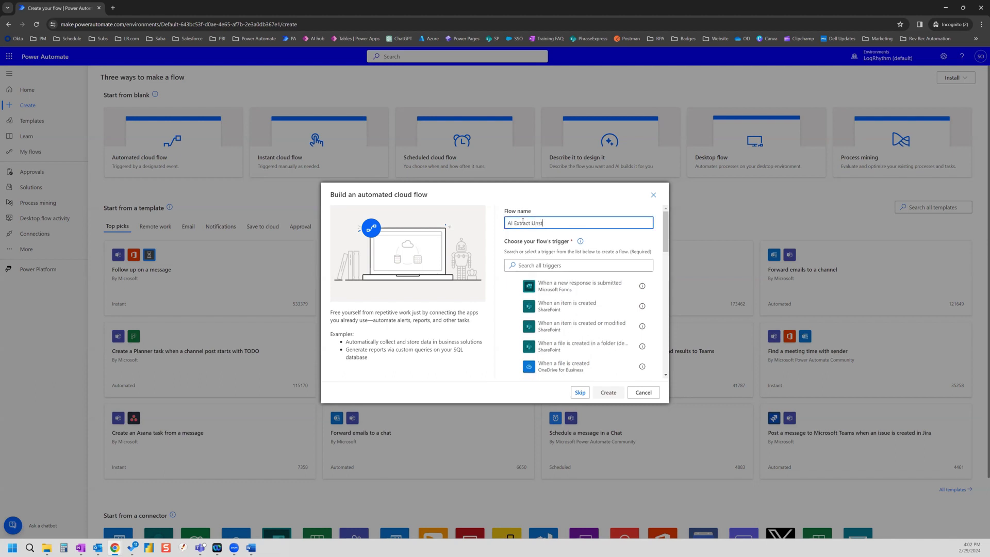
{"action": "type", "text": "ructured Data"}
{"action": "left_click", "coordinate": [561, 265]}
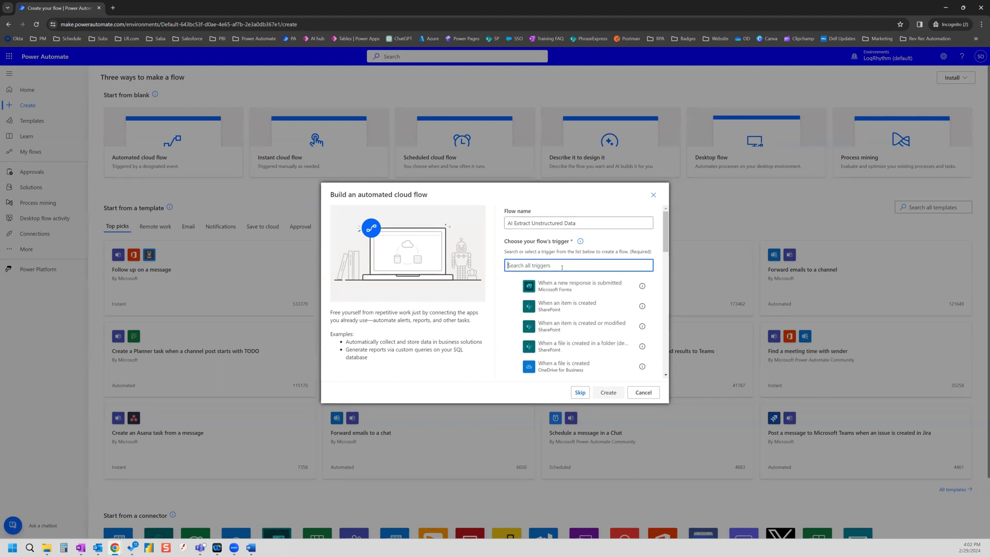
{"action": "type", "text": "when email"}
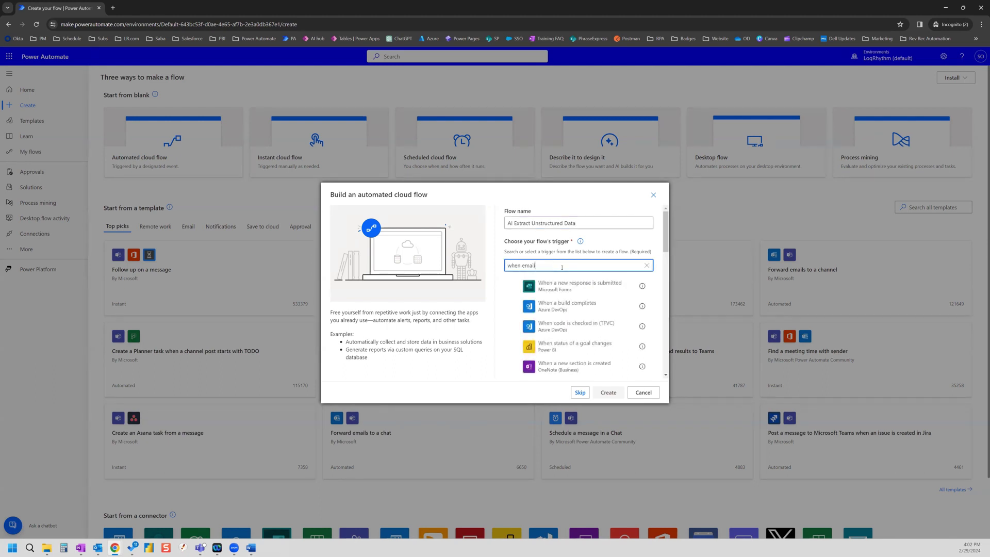
{"action": "type", "text": " arrives"}
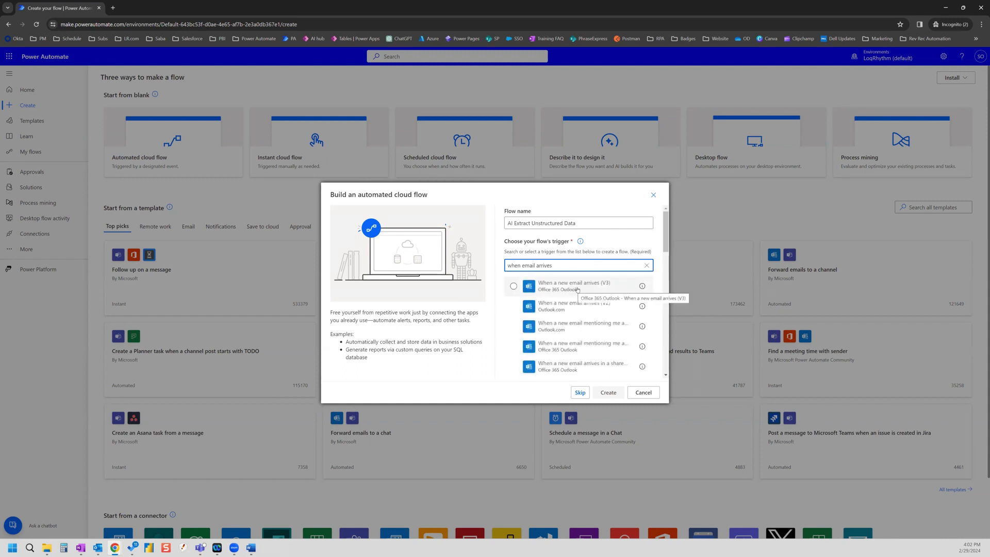
{"action": "left_click", "coordinate": [586, 290]}
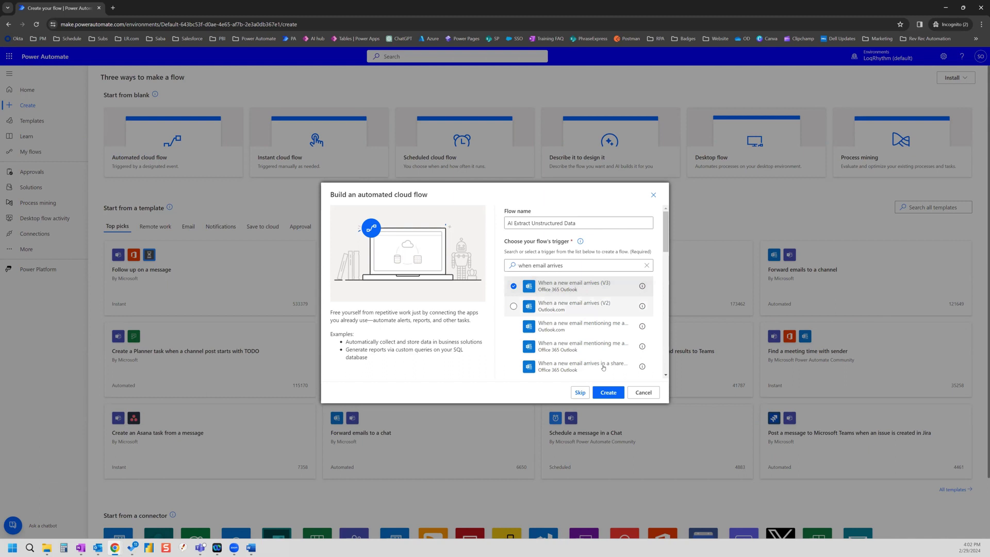
{"action": "left_click", "coordinate": [608, 392]}
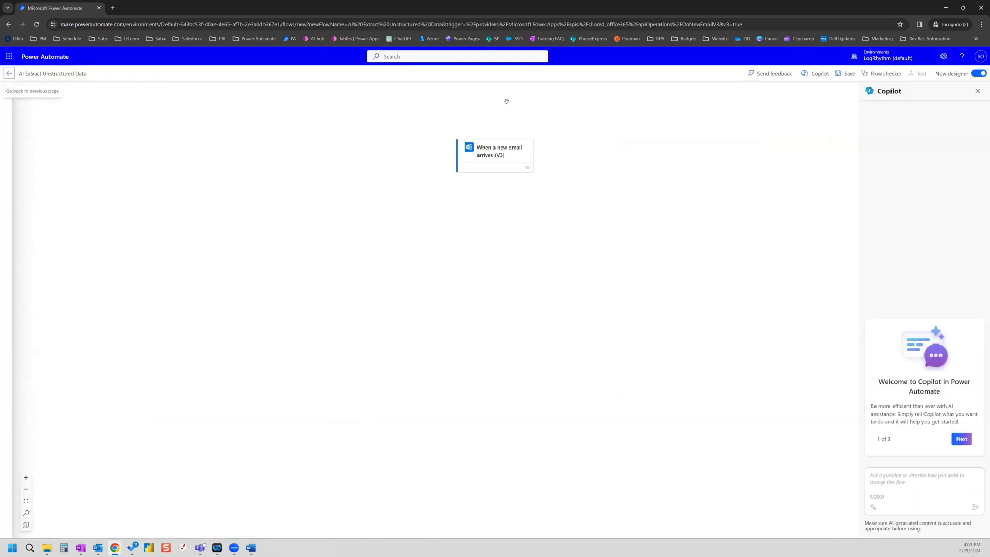
Step: Expand the email trigger's parameters to show all nine advanced parameters
{"action": "left_click", "coordinate": [496, 155]}
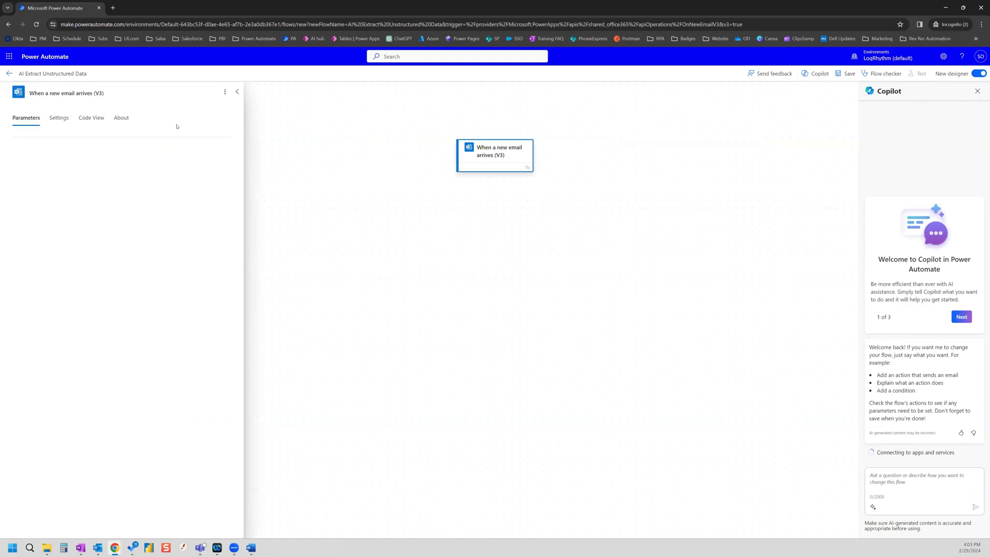
{"action": "key", "text": "Escape"}
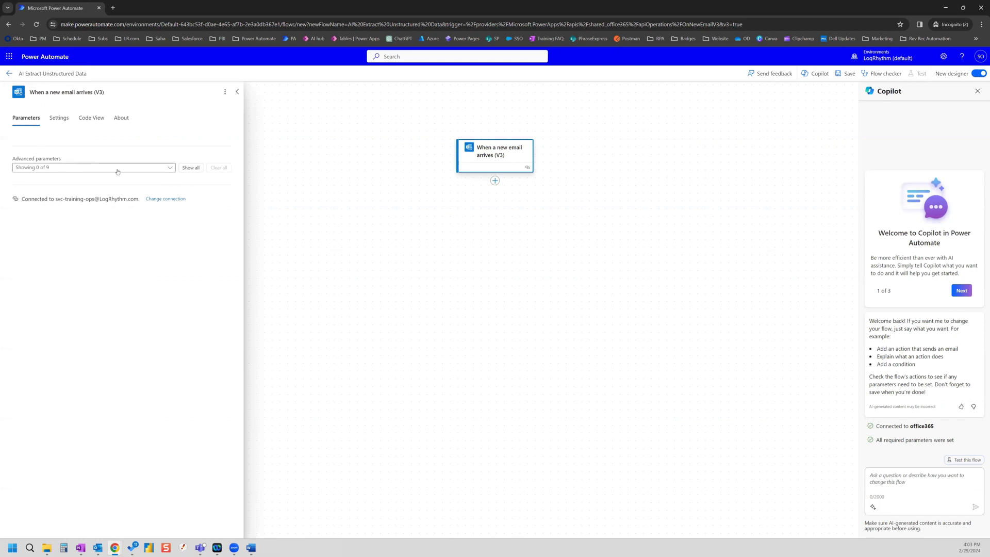
{"action": "left_click", "coordinate": [188, 168]}
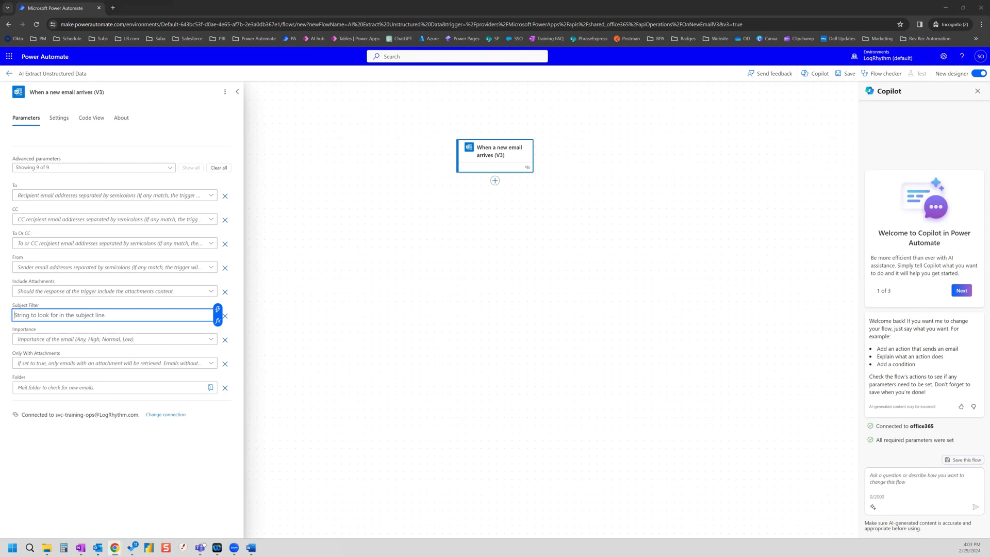
Step: Copy the subject 'TEST - Virtual Classroom' from the Outlook test message
{"action": "key", "text": "alt+Tab"}
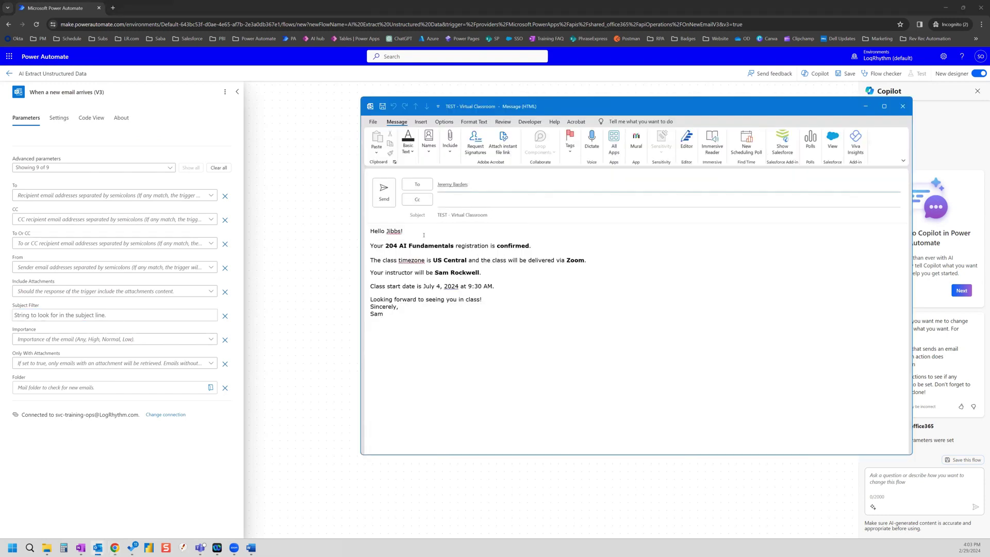
{"action": "left_click", "coordinate": [394, 315]}
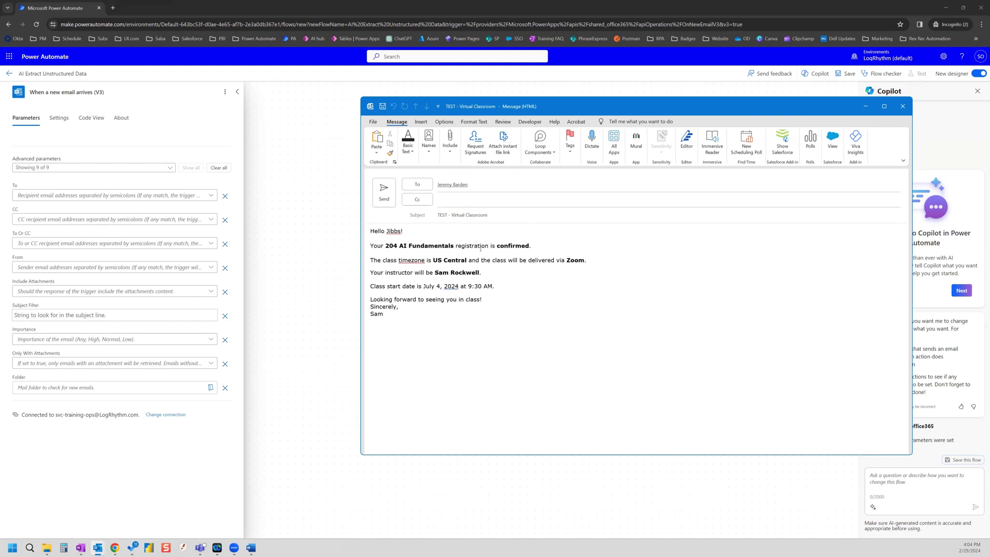
{"action": "left_click_drag", "start_coordinate": [502, 212], "coordinate": [439, 216]}
{"action": "key", "text": "ctrl+c"}
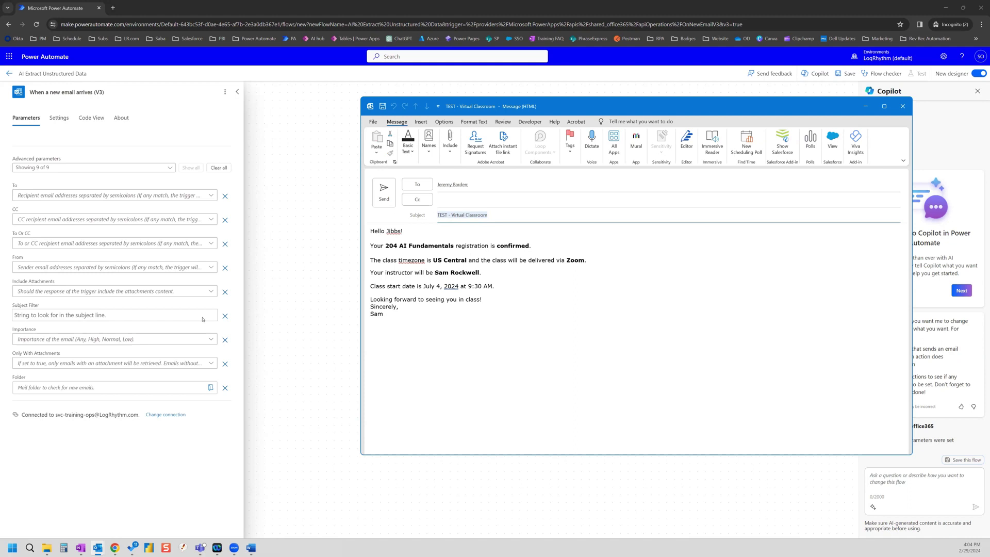
Step: Filter the trigger on subject 'TEST - Virtual Classroom' and add Html to text converting the email Body
{"action": "left_click", "coordinate": [64, 317]}
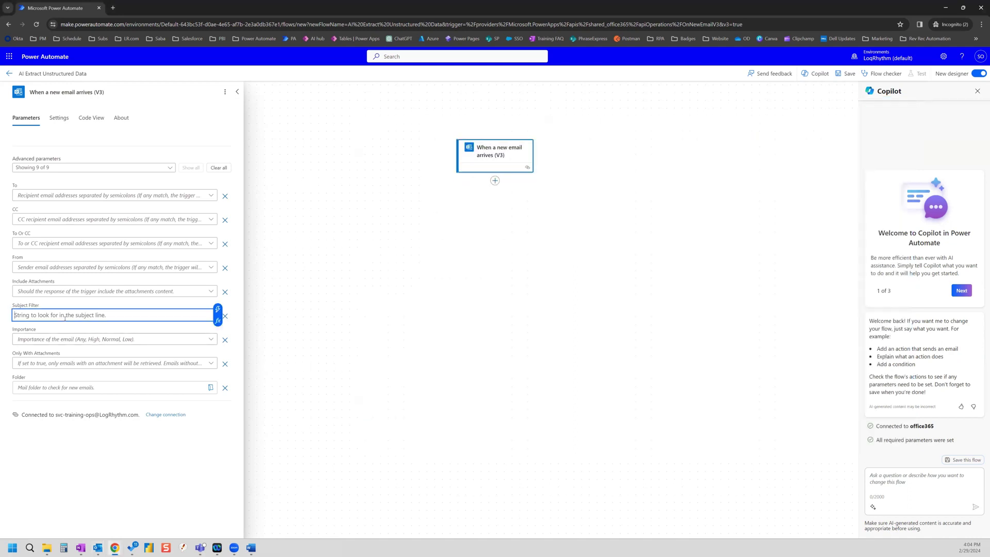
{"action": "key", "text": "ctrl+v"}
{"action": "left_click", "coordinate": [495, 180]}
{"action": "left_click", "coordinate": [533, 180]}
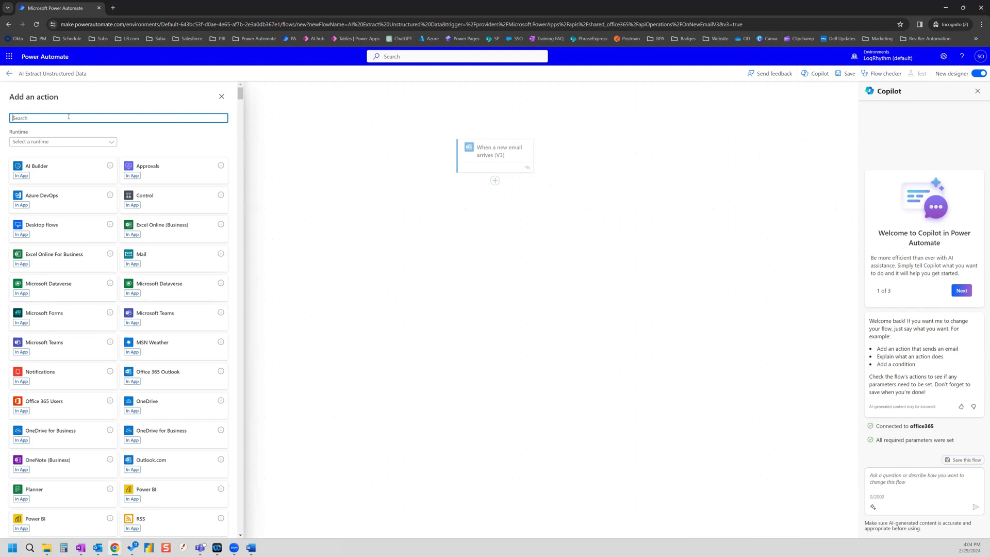
{"action": "type", "text": "htt"}
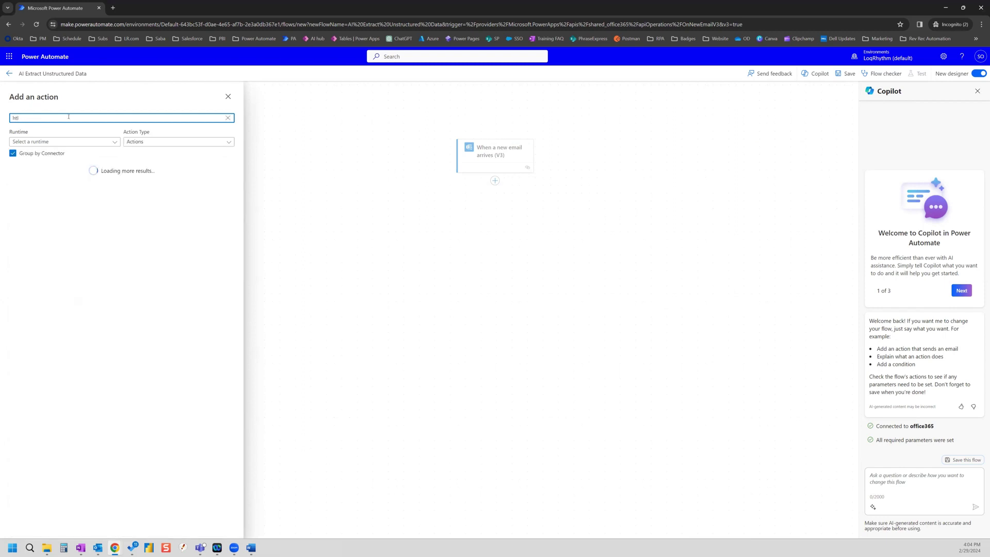
{"action": "type", "text": "l to  text"}
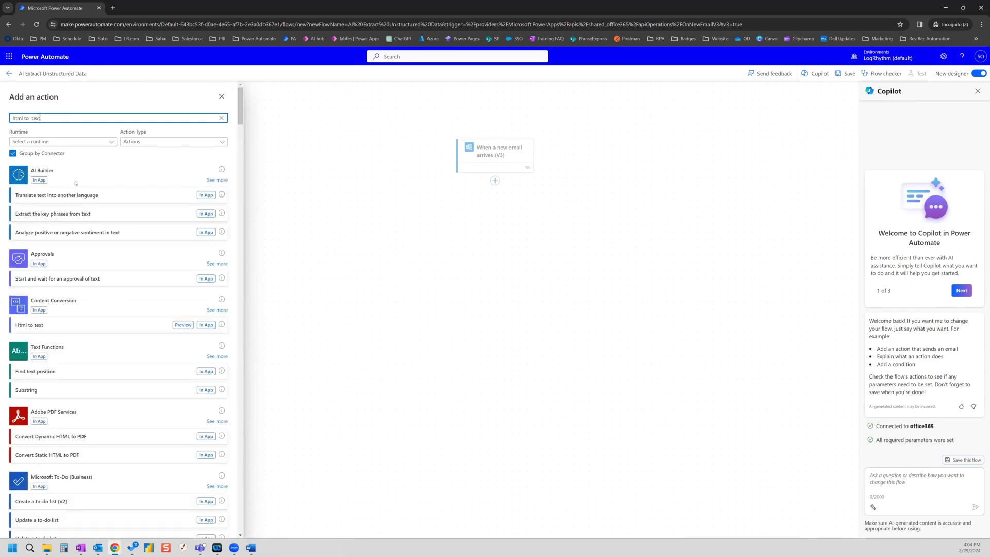
{"action": "left_click", "coordinate": [101, 324]}
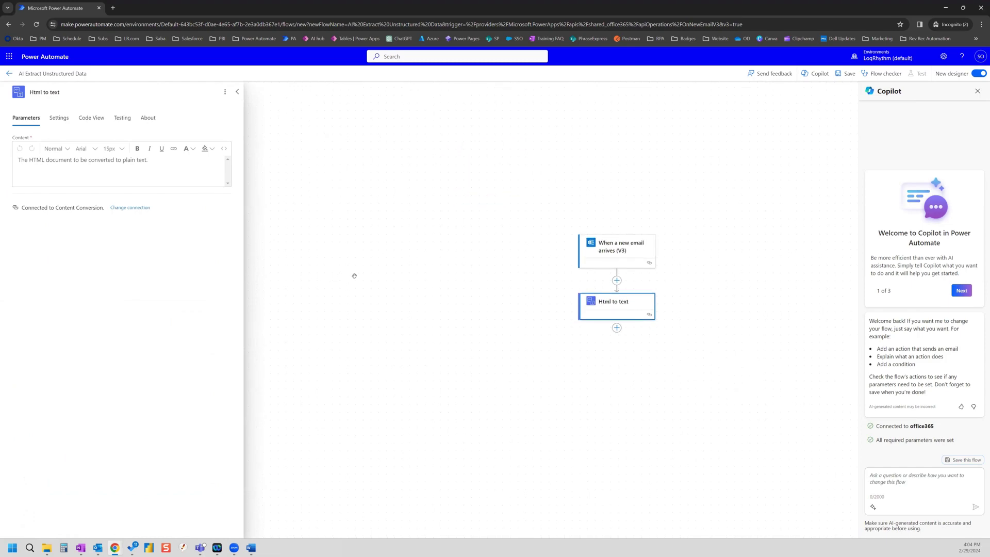
{"action": "left_click", "coordinate": [75, 162]}
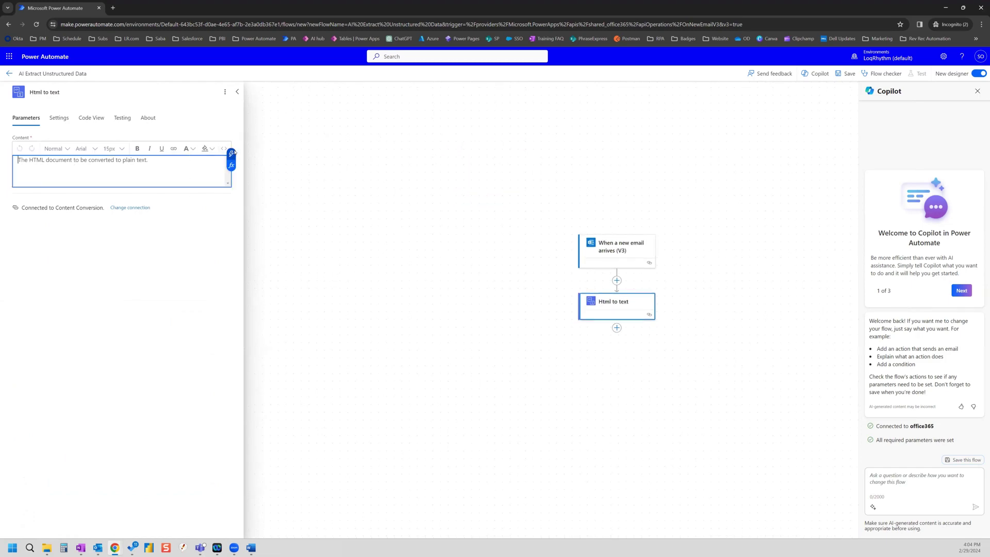
{"action": "left_click", "coordinate": [231, 154]}
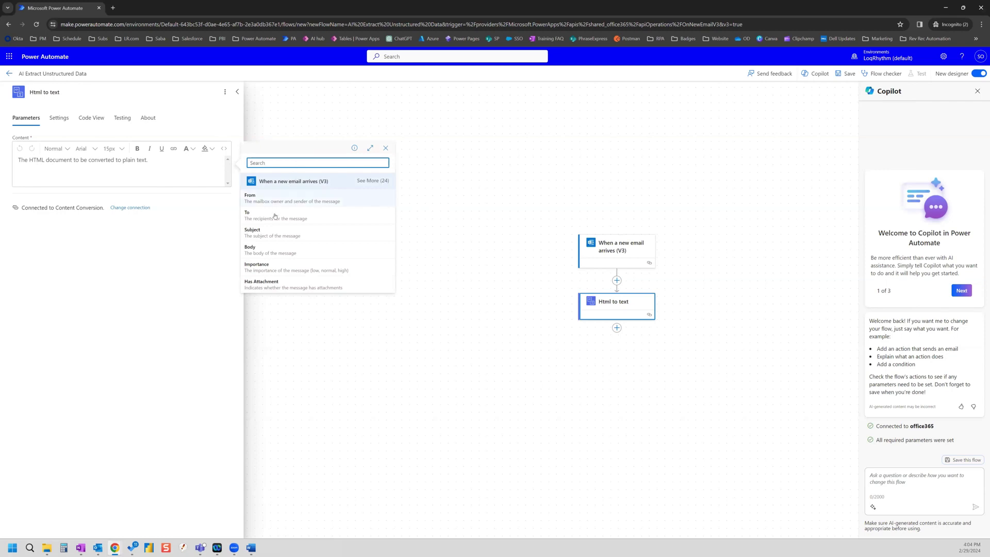
{"action": "left_click", "coordinate": [270, 250]}
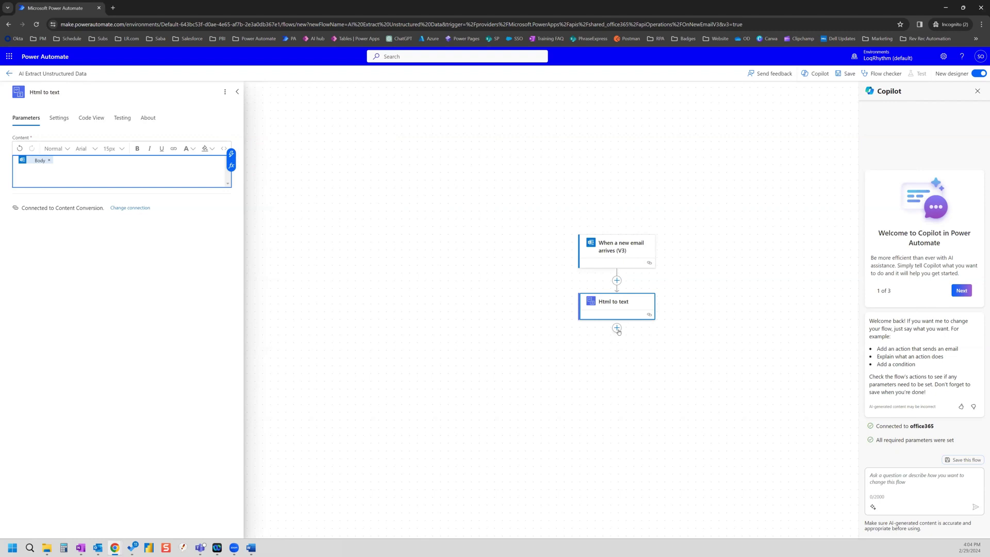
{"action": "left_click", "coordinate": [617, 328]}
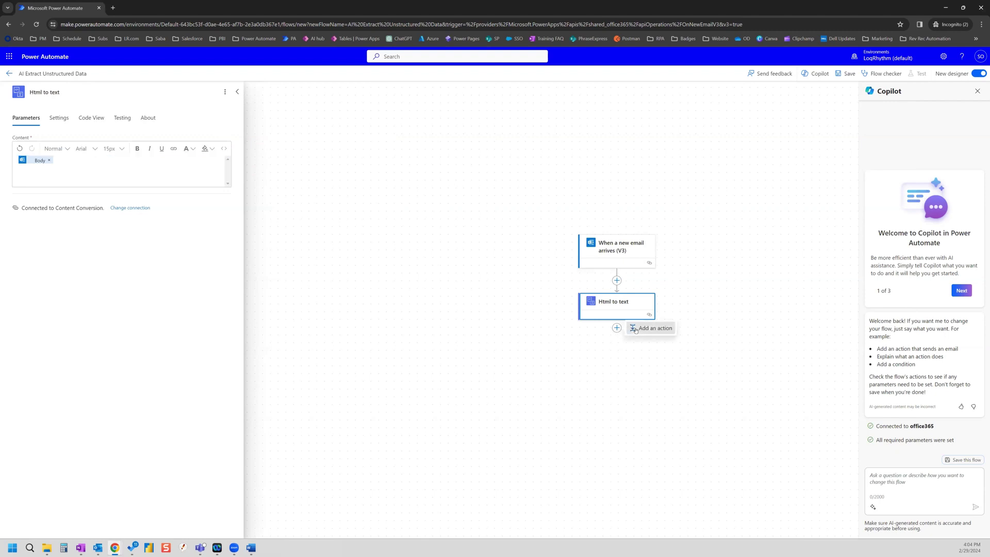
Step: Add the AI Builder action 'Create text with GPT using a prompt' after Html to text
{"action": "left_click", "coordinate": [639, 329]}
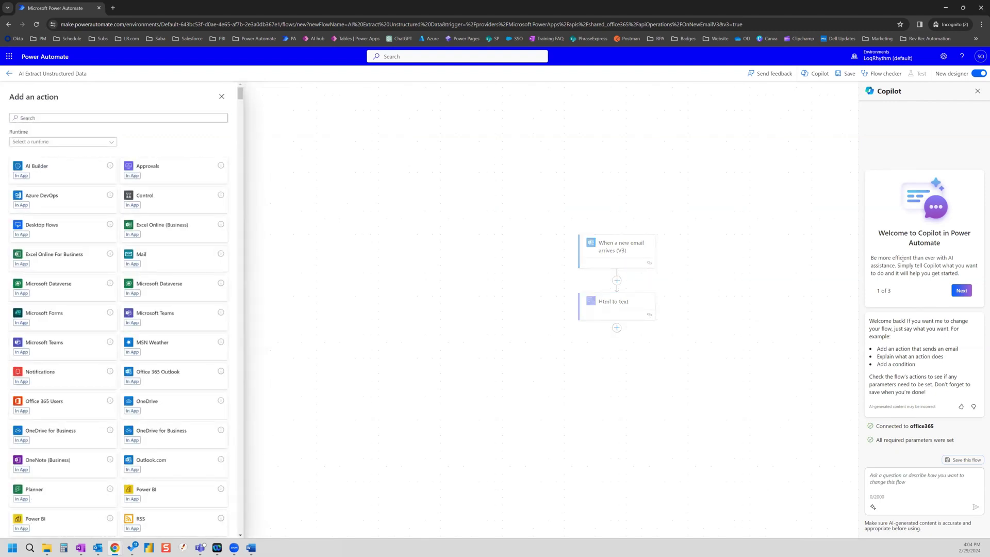
{"action": "left_click", "coordinate": [43, 170]}
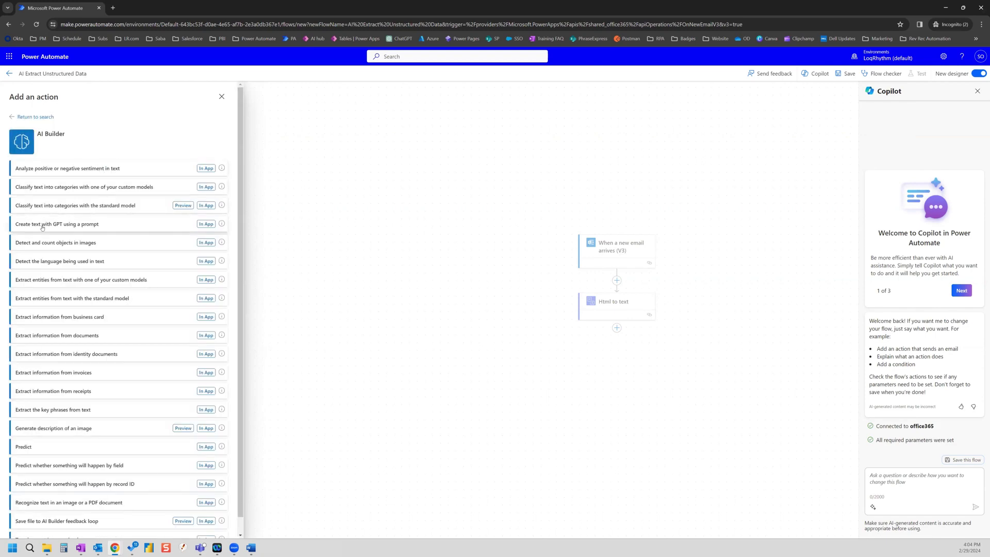
{"action": "left_click", "coordinate": [112, 226]}
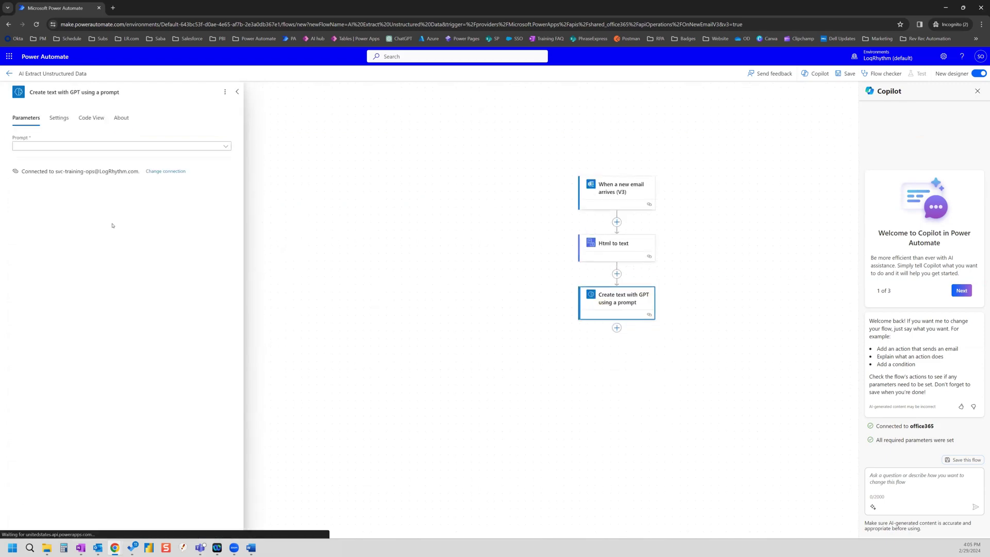
{"action": "left_click", "coordinate": [117, 146]}
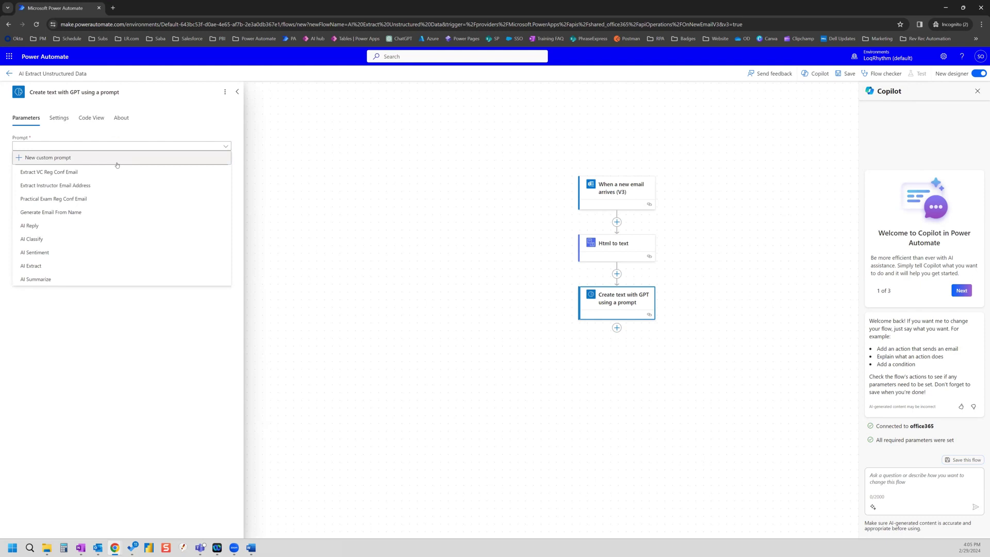
Step: Start custom prompt 'Extract Email Data' reading 'Extract the following items from this' plus an EmailBody input
{"action": "left_click", "coordinate": [43, 158]}
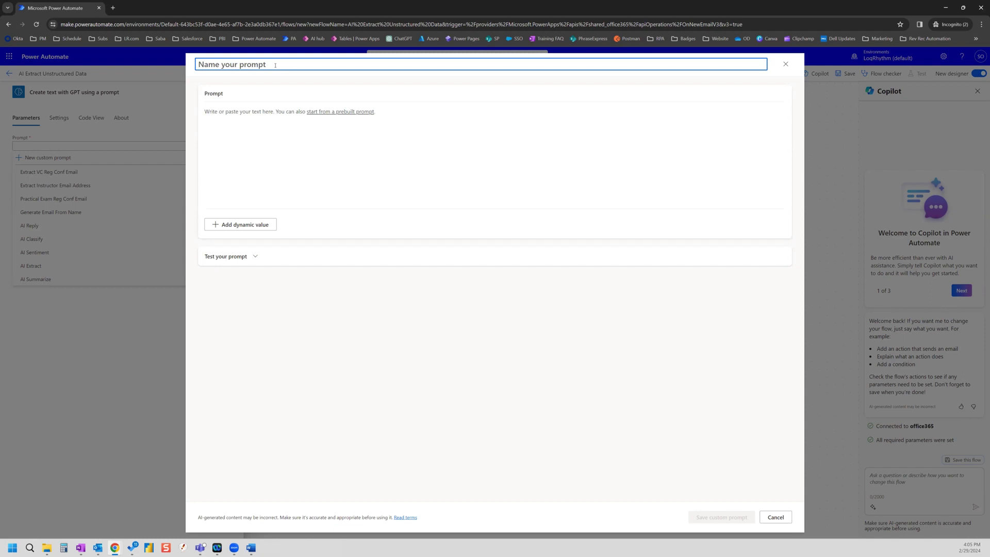
{"action": "type", "text": "Extract Email Data"}
{"action": "left_click", "coordinate": [394, 115]}
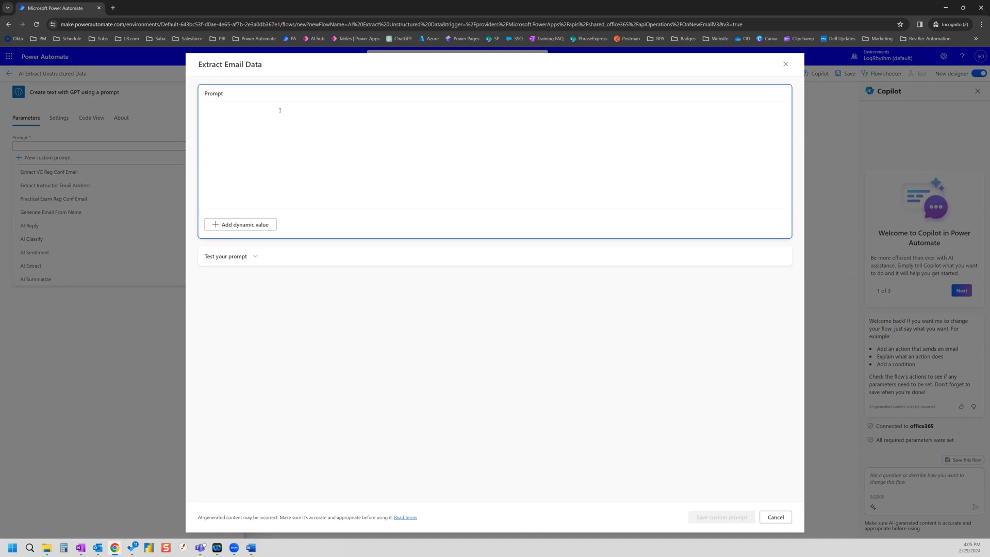
{"action": "type", "text": "Extract the foll"}
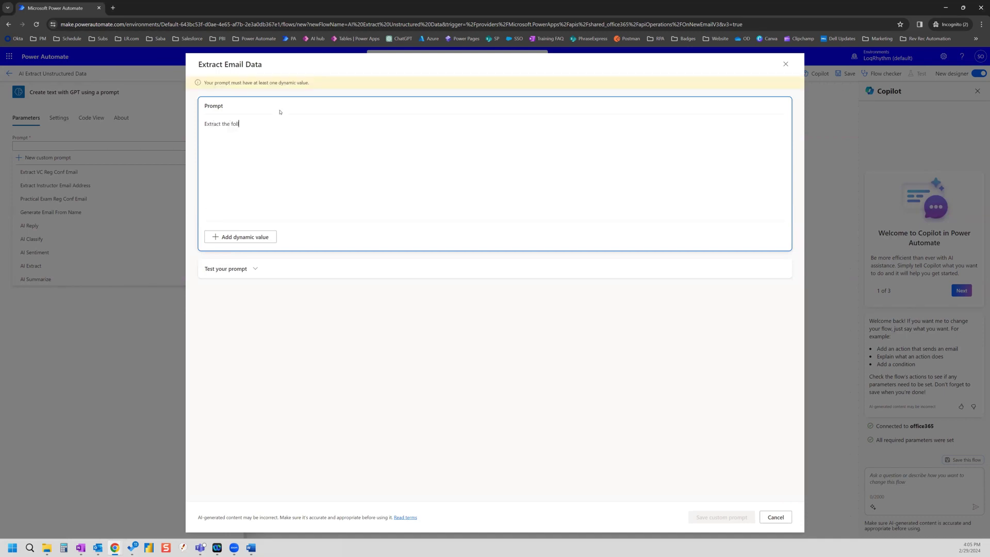
{"action": "type", "text": "owing items from this"}
{"action": "left_click", "coordinate": [242, 238]}
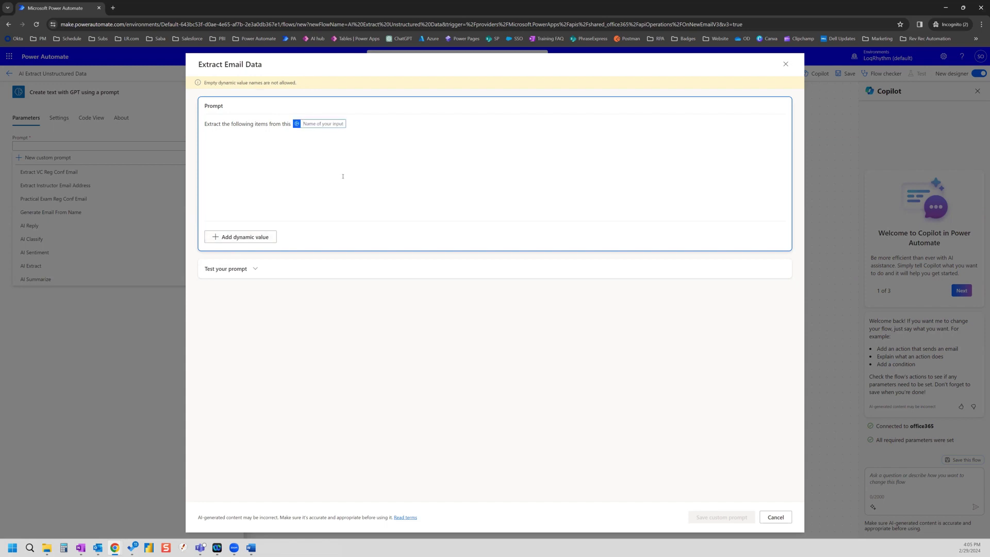
{"action": "type", "text": "EmailBody"}
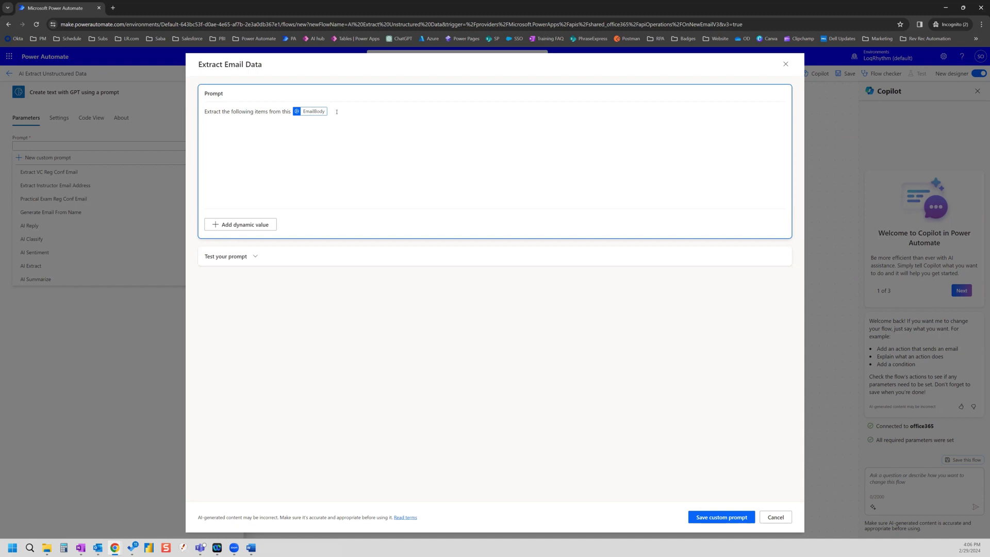
{"action": "mouse_move", "coordinate": [337, 113]}
Step: Bring the 'TEST - Virtual Classroom' Outlook message to the front
{"action": "mouse_move", "coordinate": [111, 539]}
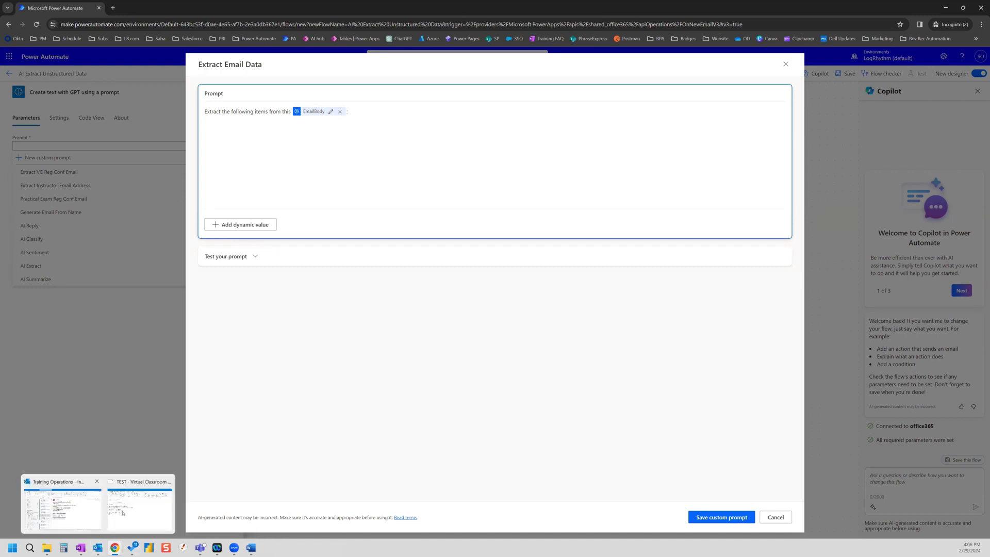
{"action": "left_click", "coordinate": [136, 508]}
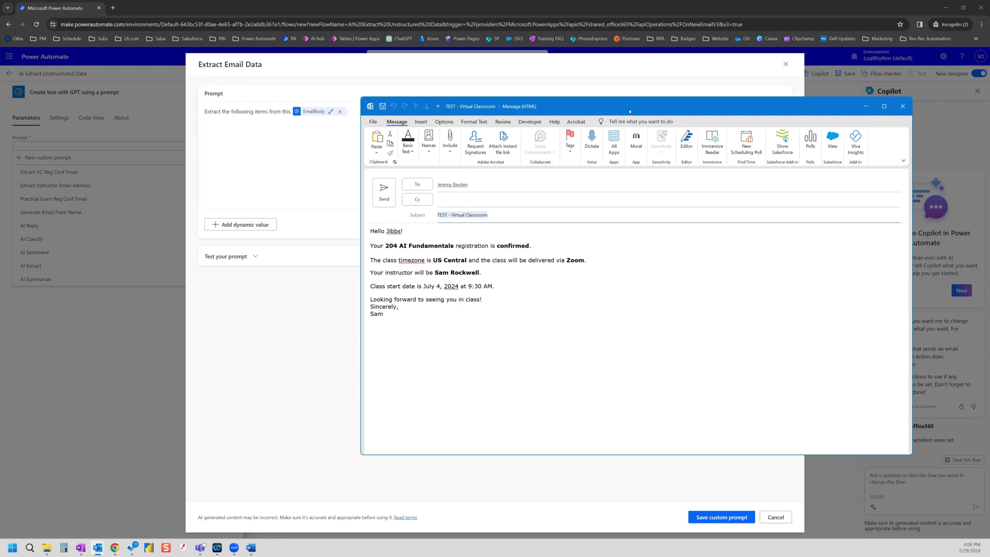
Step: List the prompt fields Student Name, Class Name, Time Zone and Delivery Type on separate lines
{"action": "key", "text": "alt+Tab"}
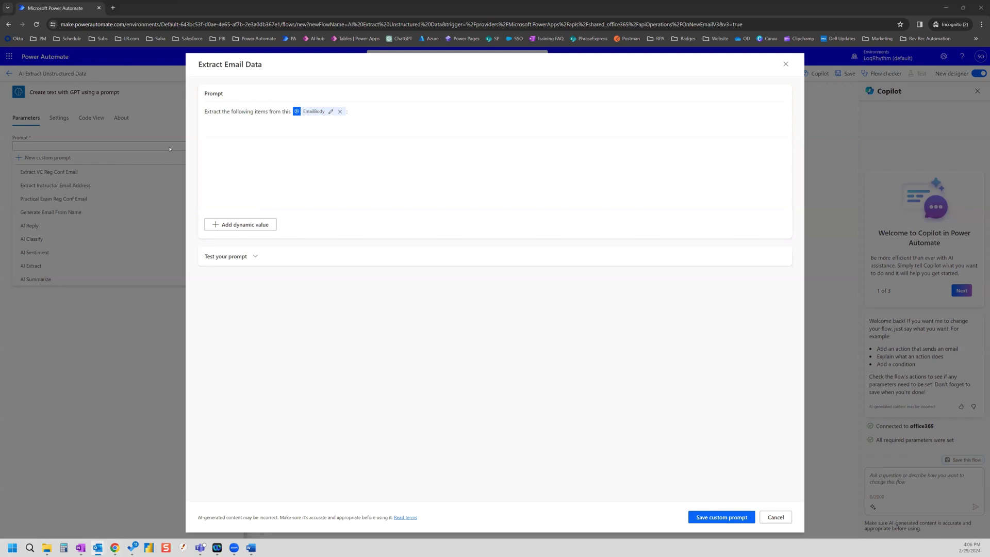
{"action": "left_click", "coordinate": [222, 122]}
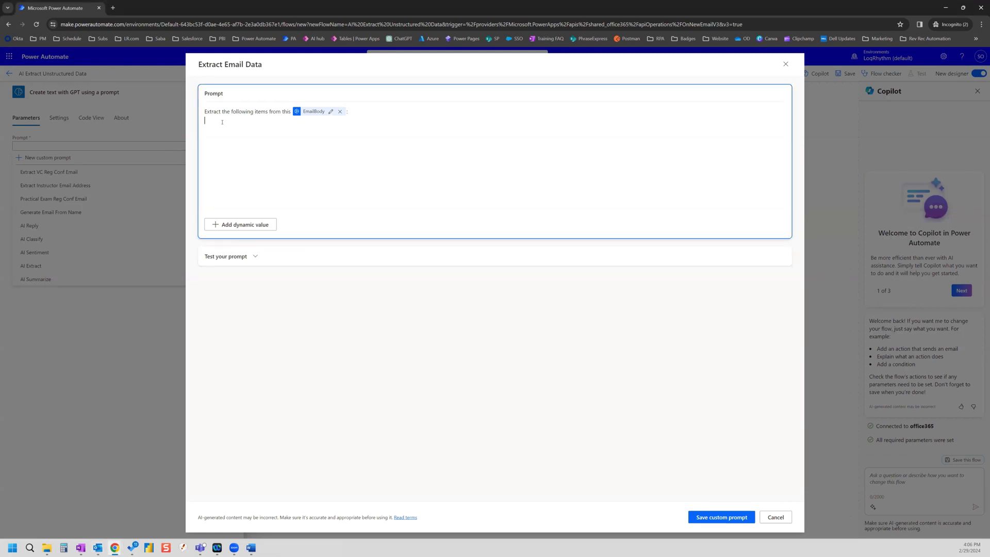
{"action": "type", "text": "Student name"}
{"action": "key", "text": "BackSpace"}
{"action": "key", "text": "BackSpace"}
{"action": "key", "text": "BackSpace"}
{"action": "key", "text": "BackSpace"}
{"action": "type", "text": "Name"}
{"action": "key", "text": "Return"}
{"action": "type", "text": "CLass Name"}
{"action": "key", "text": "Return"}
{"action": "key", "text": "BackSpace"}
{"action": "type", "text": "l"}
{"action": "type", "text": "Deli"}
{"action": "key", "text": "BackSpace"}
{"action": "type", "text": "Time Zone "}
{"action": "type", "text": "Del"}
{"action": "type", "text": "ivery Type"}
Step: Add Instructor Name, Class Start Date and Class Start Time, then 'Provide the results as JSON'
{"action": "key", "text": "Return"}
{"action": "type", "text": "Instructor Name"}
{"action": "key", "text": "Return"}
{"action": "type", "text": "Class Start Date"}
{"action": "key", "text": "Return"}
{"action": "type", "text": "Class Start"}
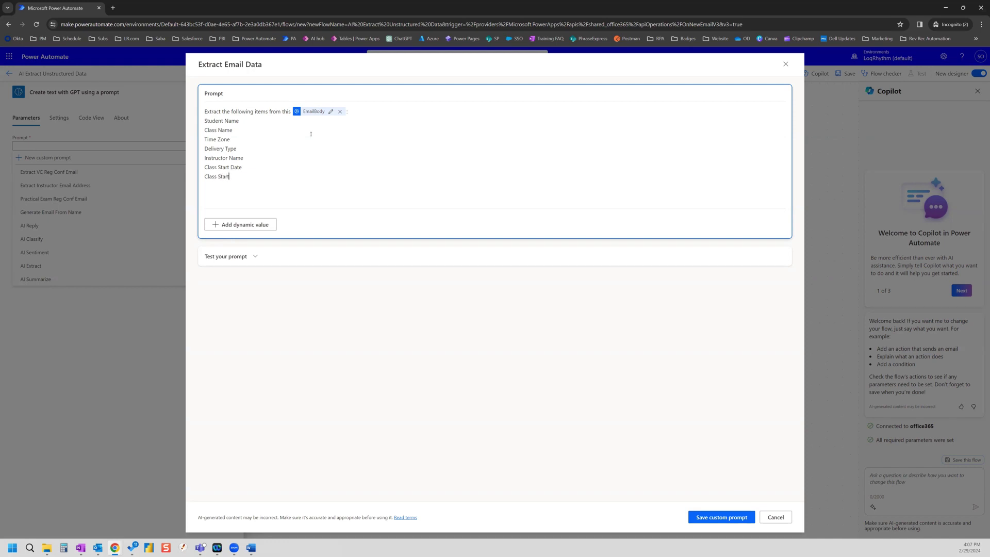
{"action": "type", "text": " Time"}
{"action": "type", "text": "Prov"}
{"action": "type", "text": "ide the results "}
{"action": "type", "text": "as JSON"}
Step: Paste the registration email's body as the EmailBody sample and run the prompt test
{"action": "left_click", "coordinate": [256, 258]}
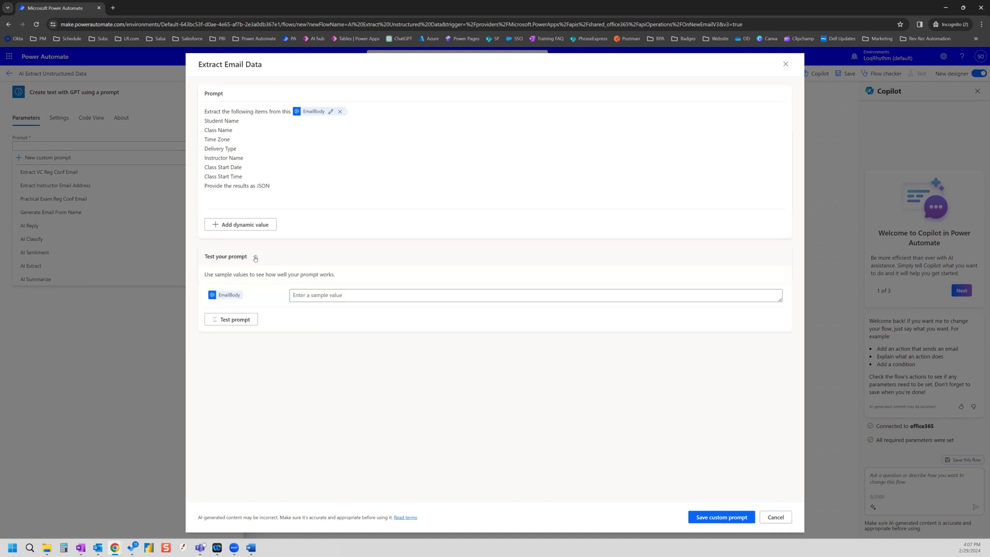
{"action": "left_click", "coordinate": [350, 297]}
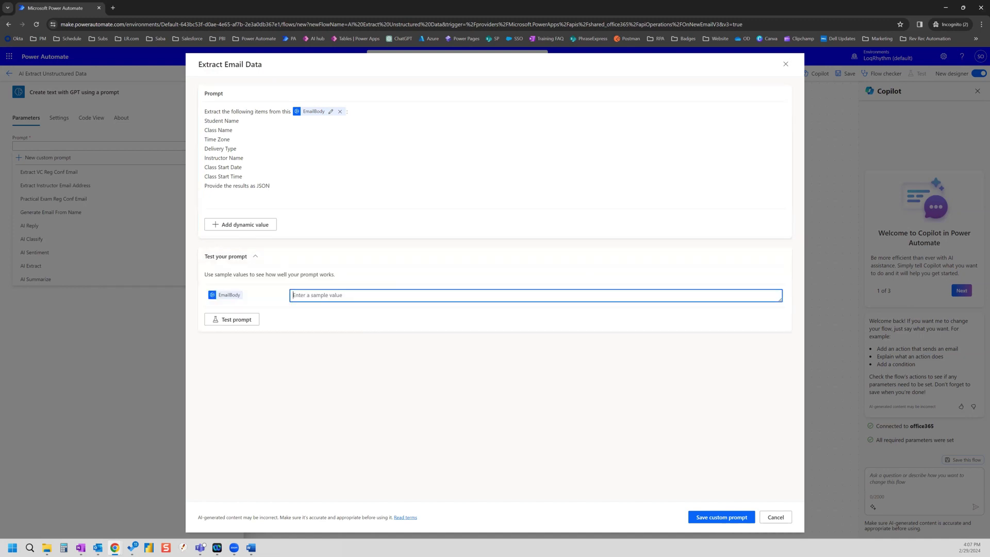
{"action": "key", "text": "alt+Tab"}
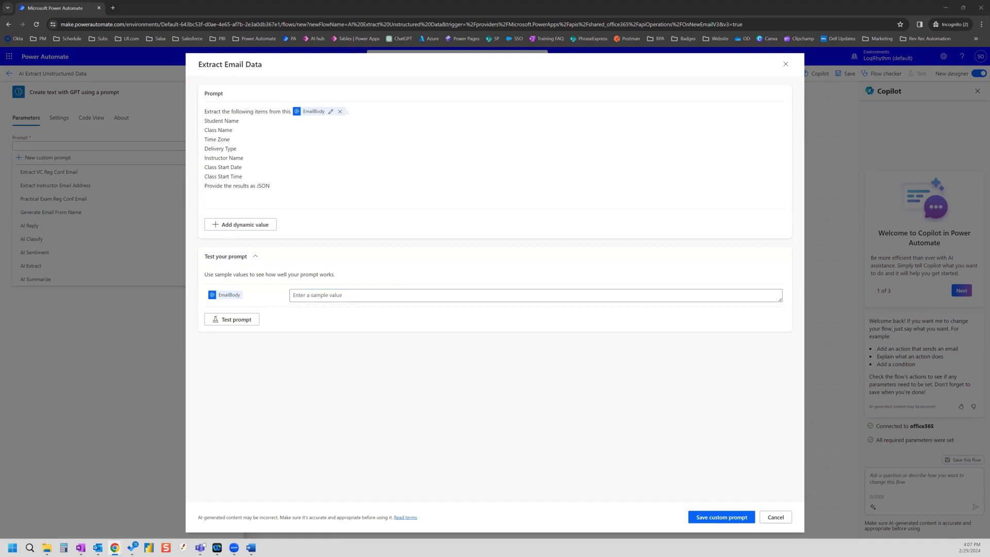
{"action": "left_click_drag", "start_coordinate": [516, 306], "coordinate": [496, 222]}
{"action": "key", "text": "ctrl+c"}
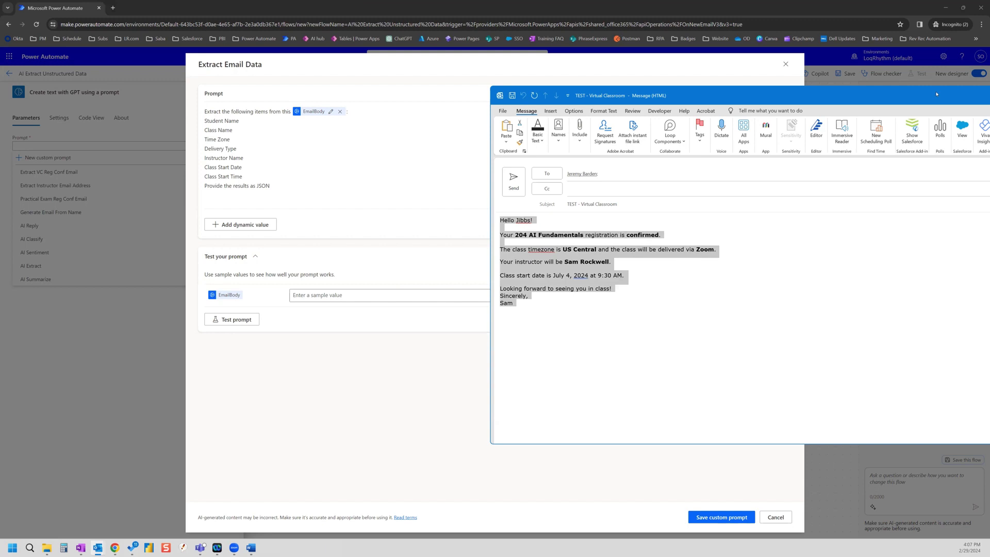
{"action": "key", "text": "alt+Tab"}
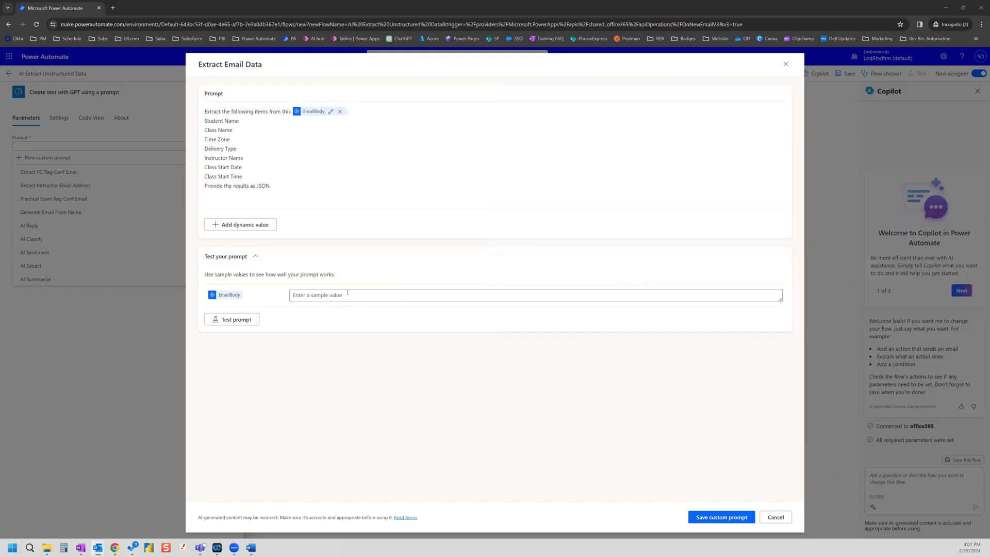
{"action": "left_click", "coordinate": [347, 292]}
{"action": "key", "text": "ctrl+v"}
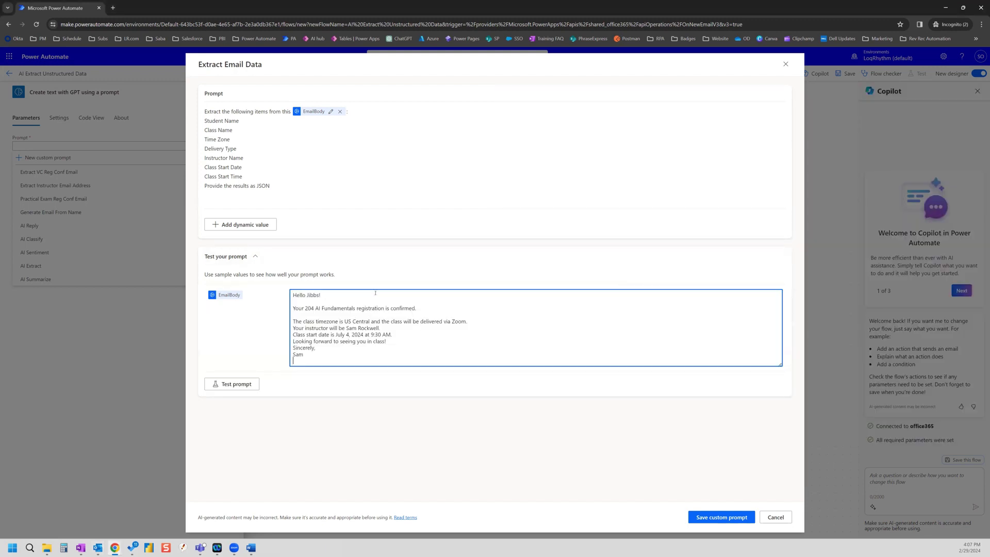
{"action": "left_click", "coordinate": [231, 387]}
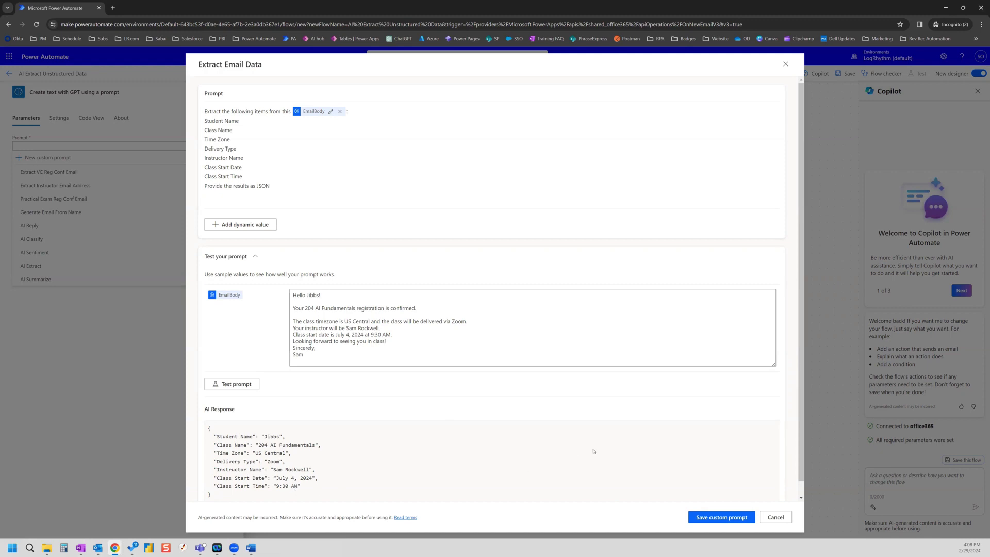
Step: Save the prompt and feed the GPT step's EmailBody with Html to text's plain text content
{"action": "left_click", "coordinate": [720, 517]}
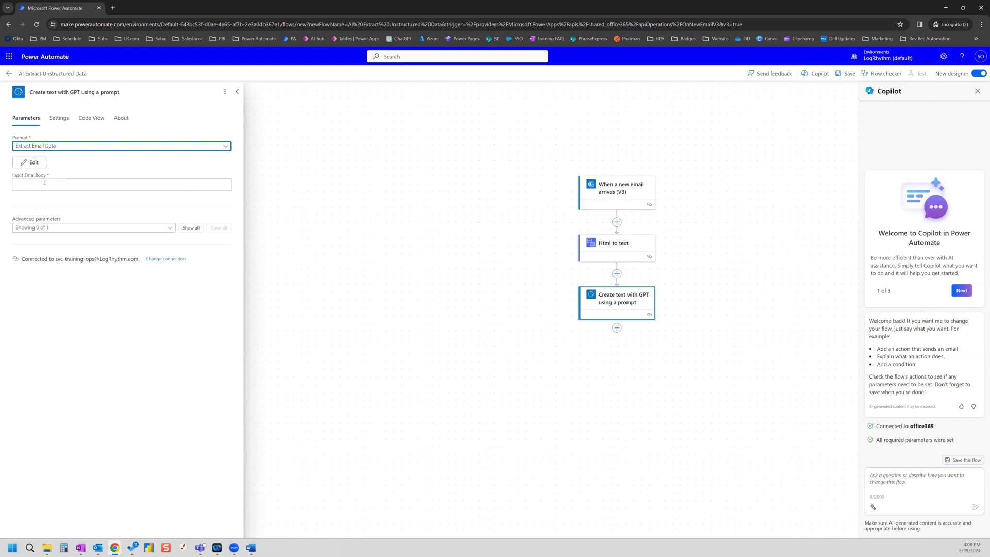
{"action": "left_click", "coordinate": [47, 184]}
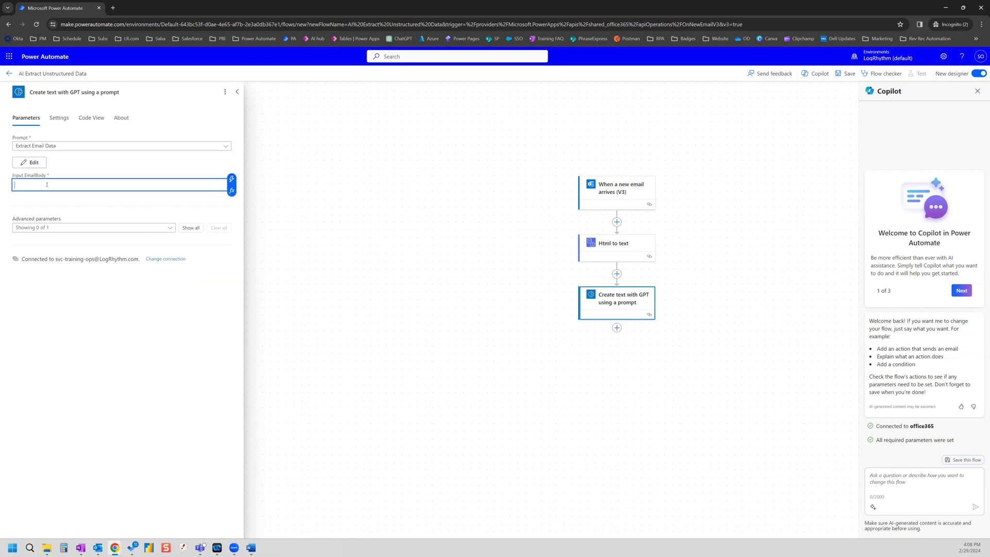
{"action": "left_click", "coordinate": [232, 179]}
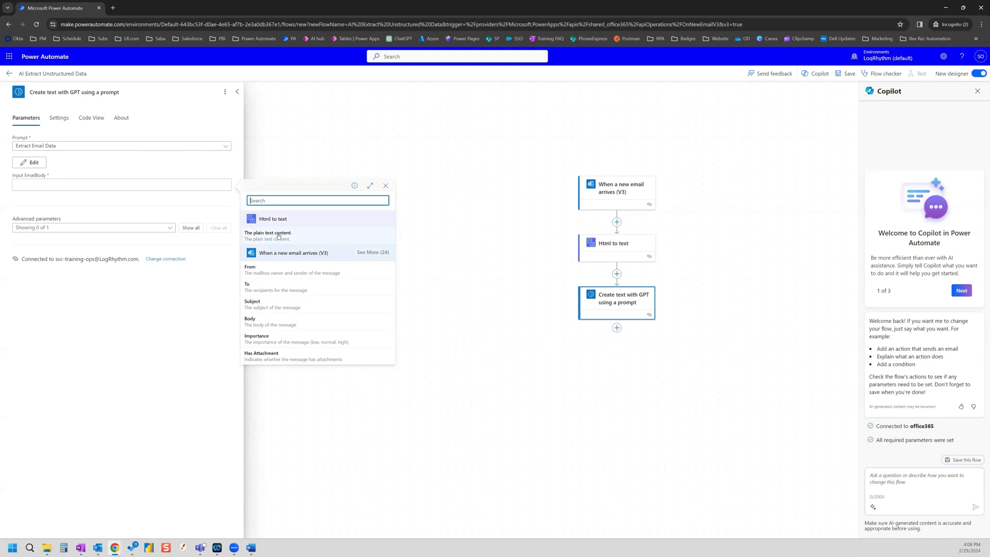
{"action": "left_click", "coordinate": [279, 236]}
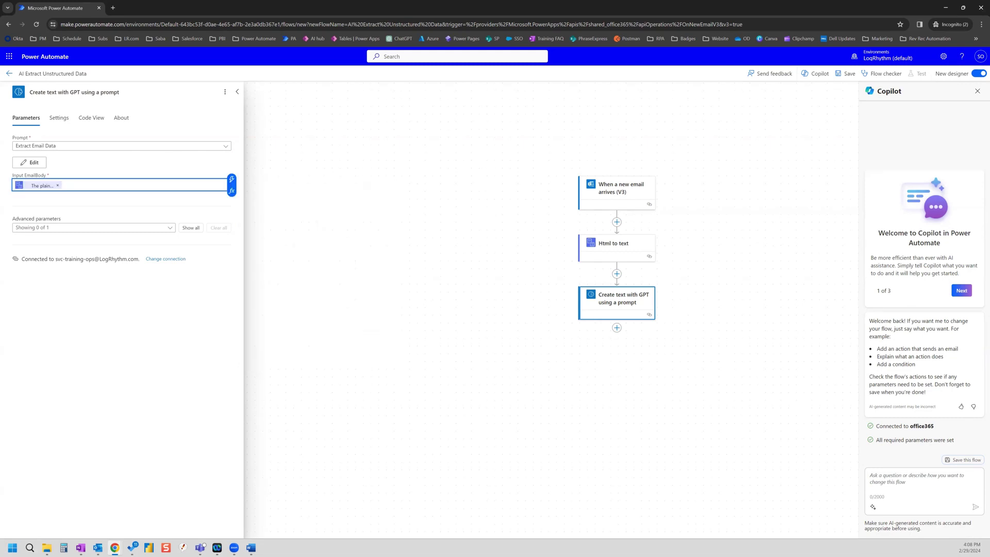
{"action": "left_click", "coordinate": [616, 328]}
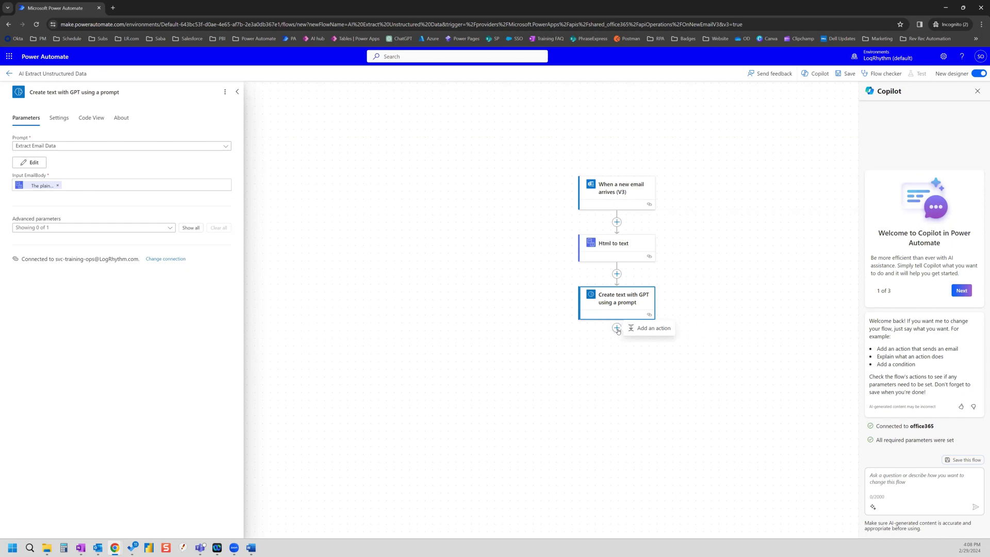
Step: Add a Parse JSON action after the Create text with GPT step
{"action": "left_click", "coordinate": [649, 328]}
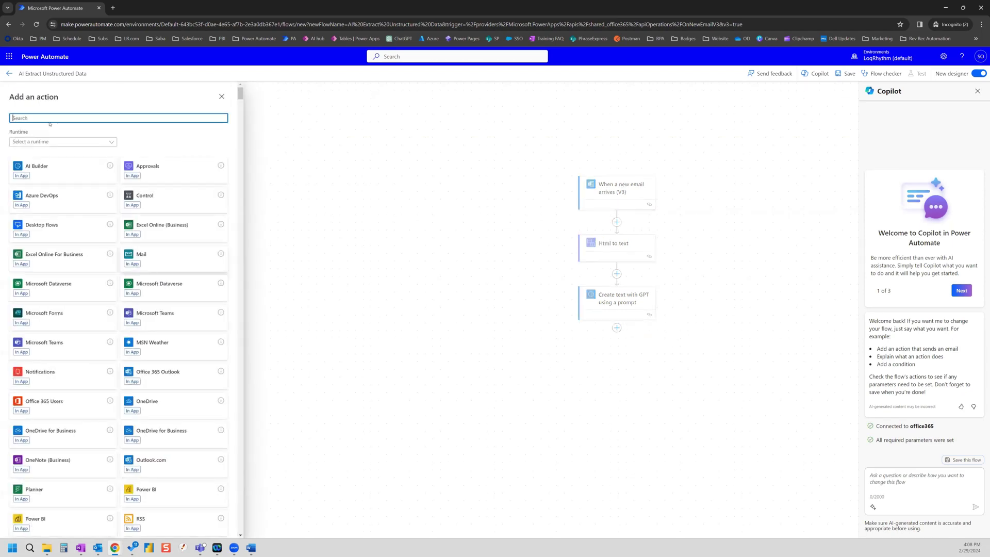
{"action": "type", "text": "prase"}
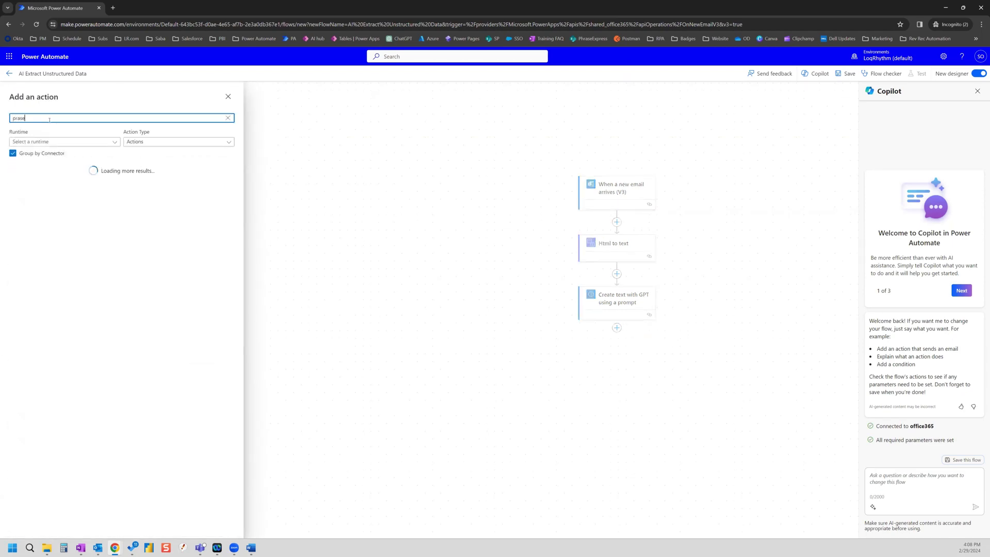
{"action": "type", "text": "rse json"}
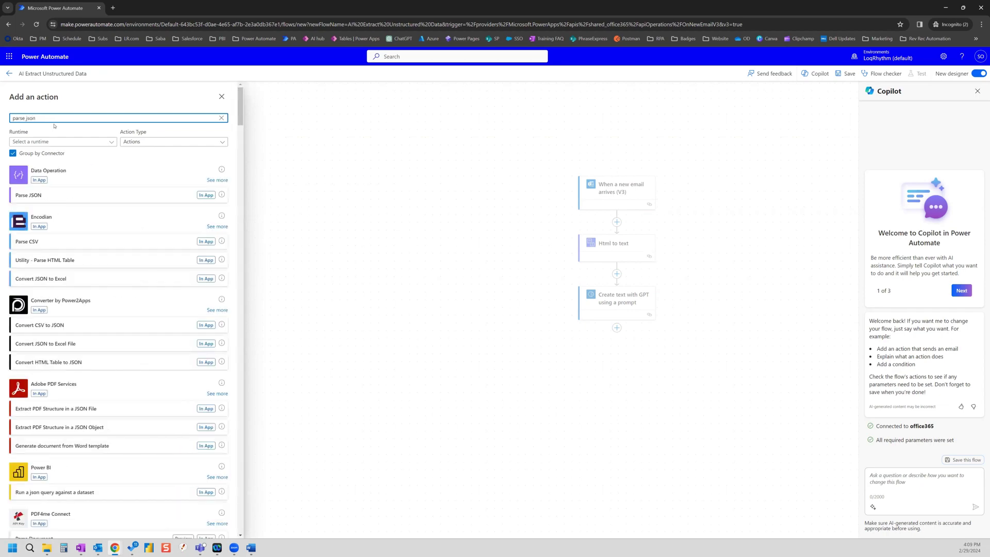
{"action": "left_click", "coordinate": [41, 196]}
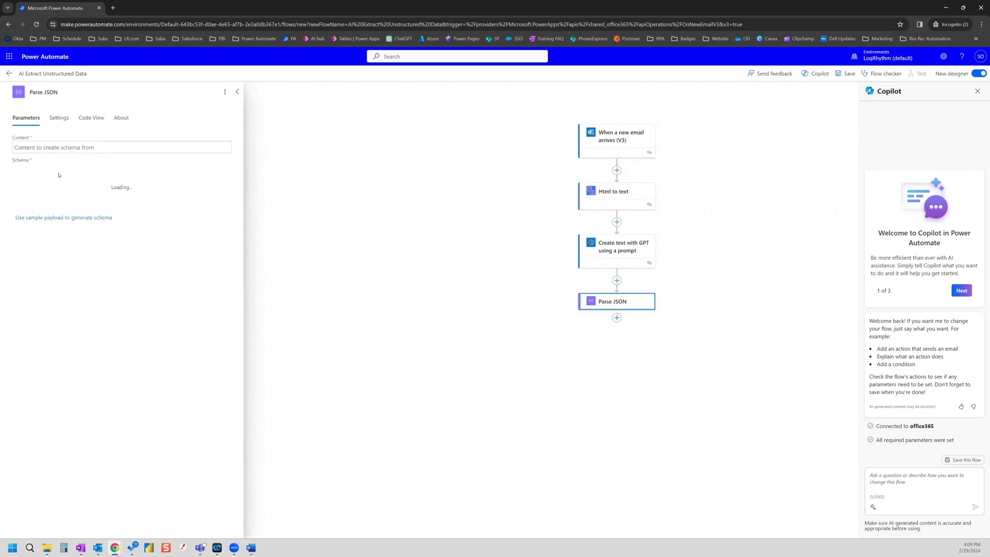
Step: Set the Parse JSON Content to the GPT step's Text output
{"action": "left_click", "coordinate": [63, 147]}
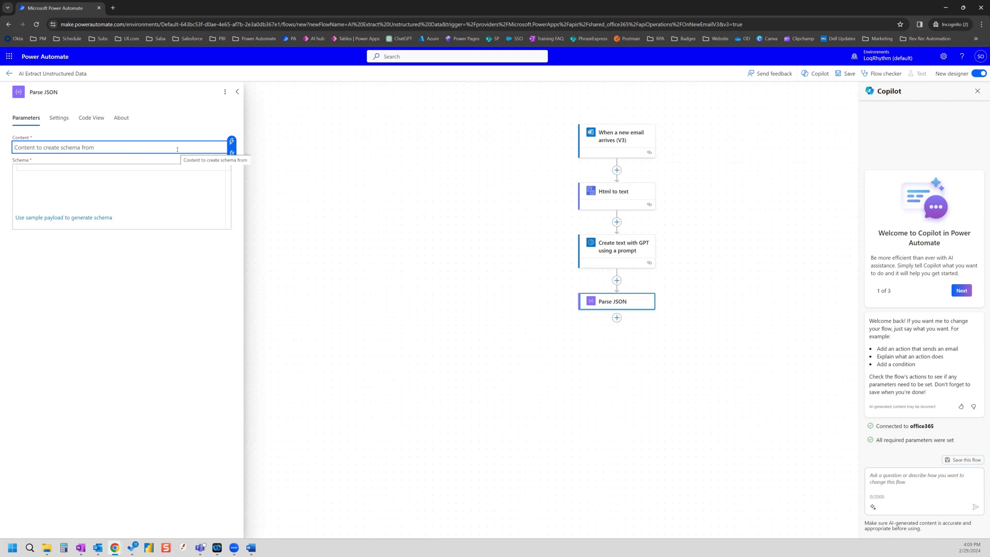
{"action": "left_click", "coordinate": [231, 140]}
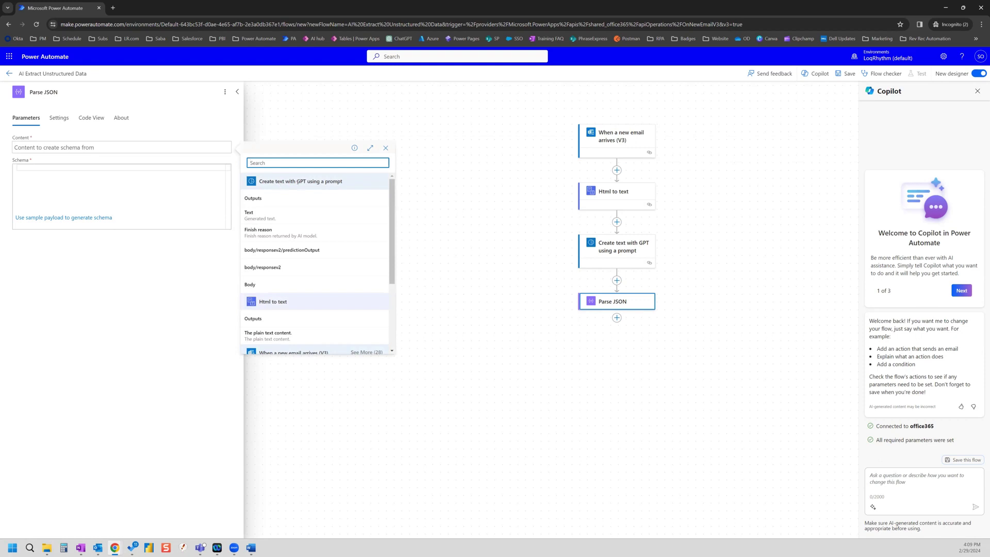
{"action": "left_click", "coordinate": [280, 215]}
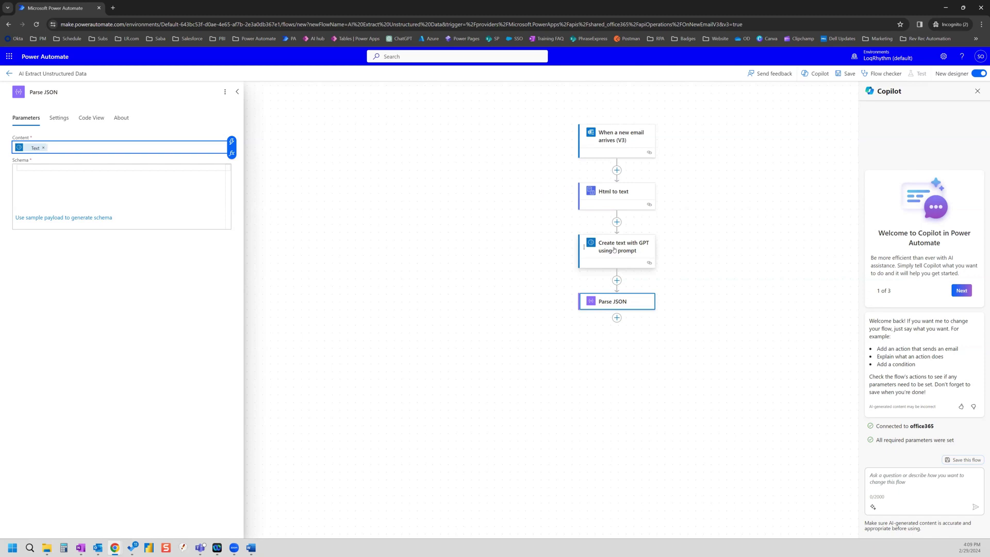
Step: Test the Extract Email Data prompt on a pasted sample email, copy its JSON response, and cancel
{"action": "left_click", "coordinate": [608, 249]}
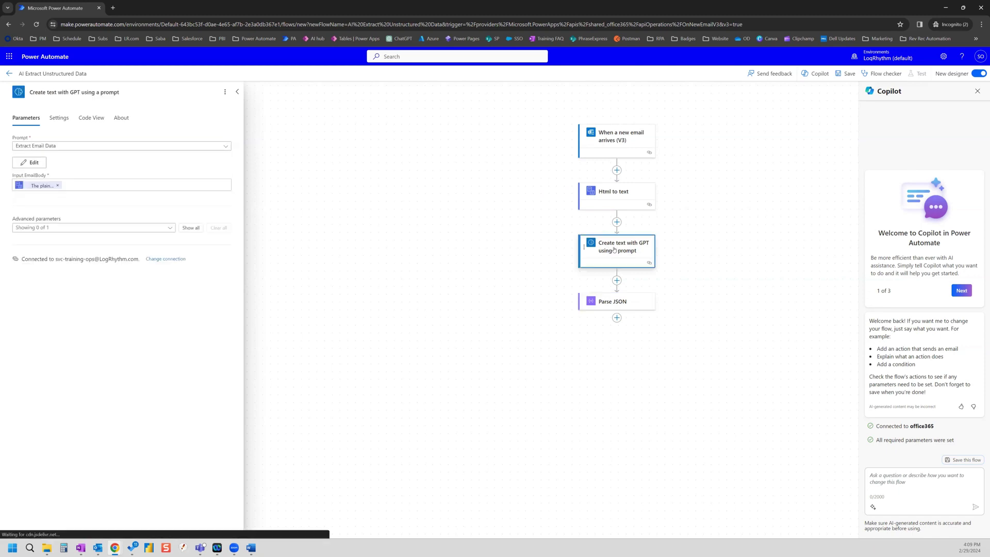
{"action": "left_click", "coordinate": [31, 164]}
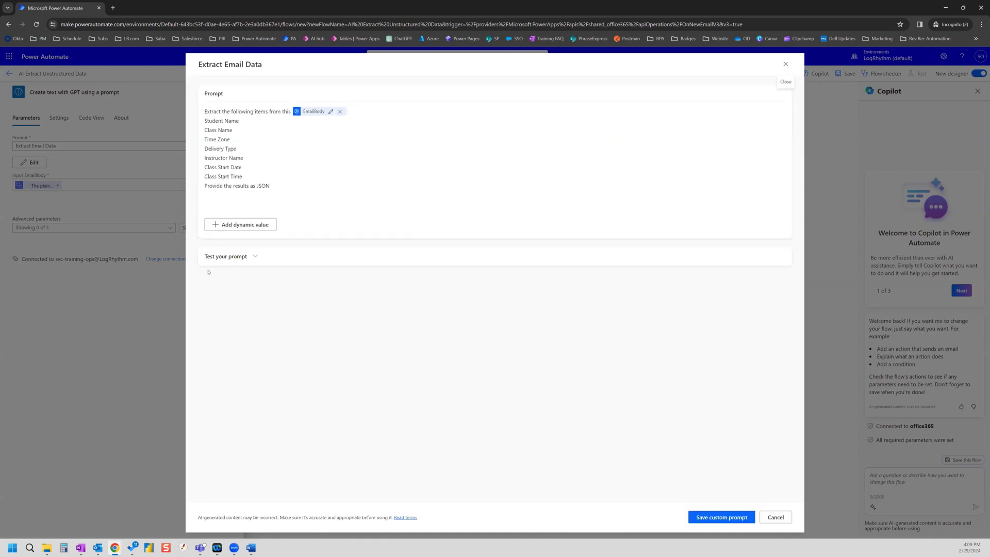
{"action": "left_click", "coordinate": [253, 257]}
{"action": "left_click", "coordinate": [344, 295]}
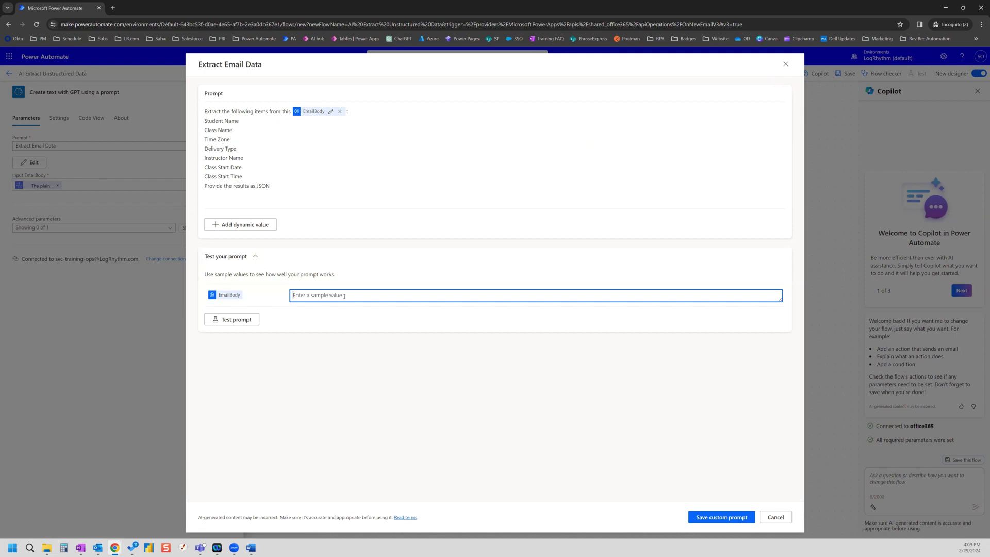
{"action": "key", "text": "ctrl+v"}
{"action": "left_click", "coordinate": [234, 384]}
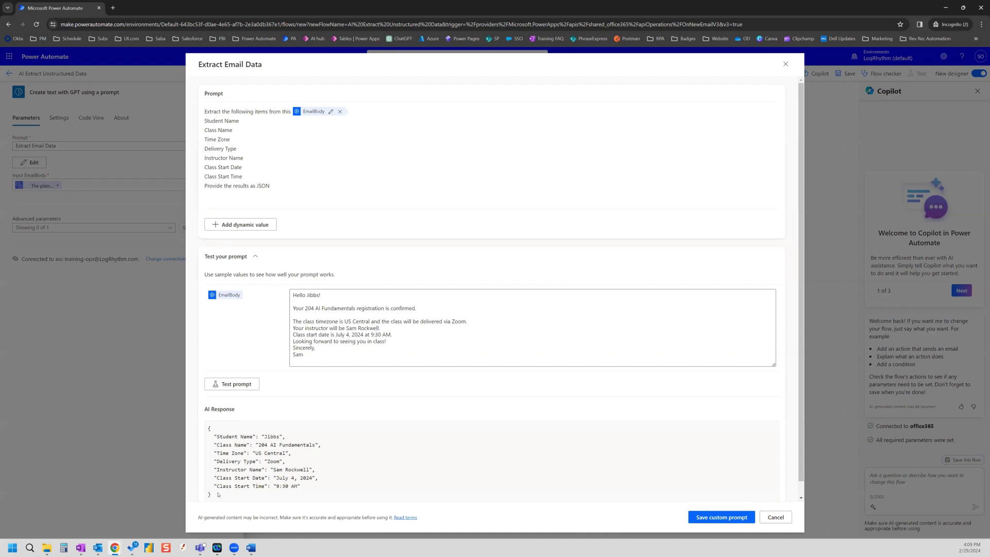
{"action": "left_click_drag", "start_coordinate": [218, 493], "coordinate": [199, 431]}
{"action": "key", "text": "ctrl+c"}
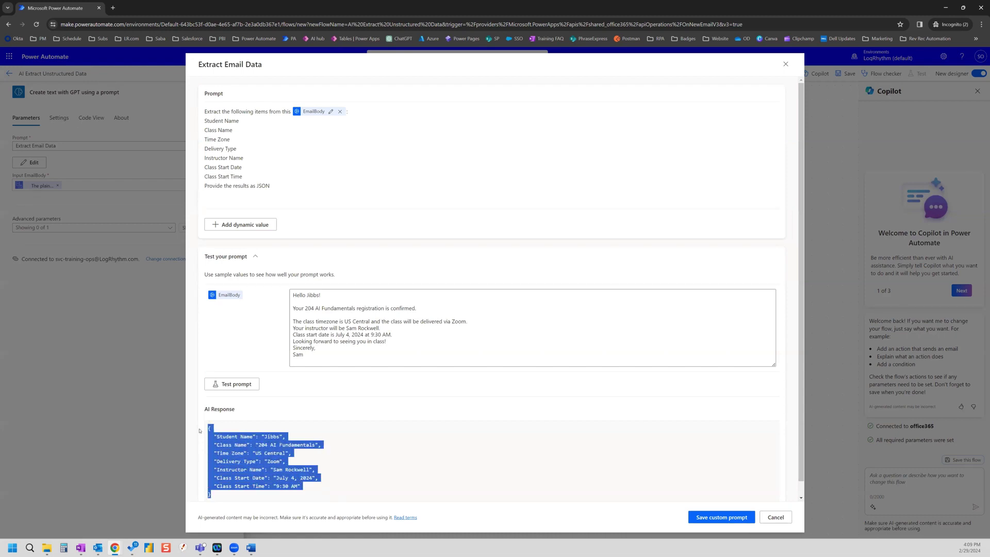
{"action": "left_click", "coordinate": [775, 517]}
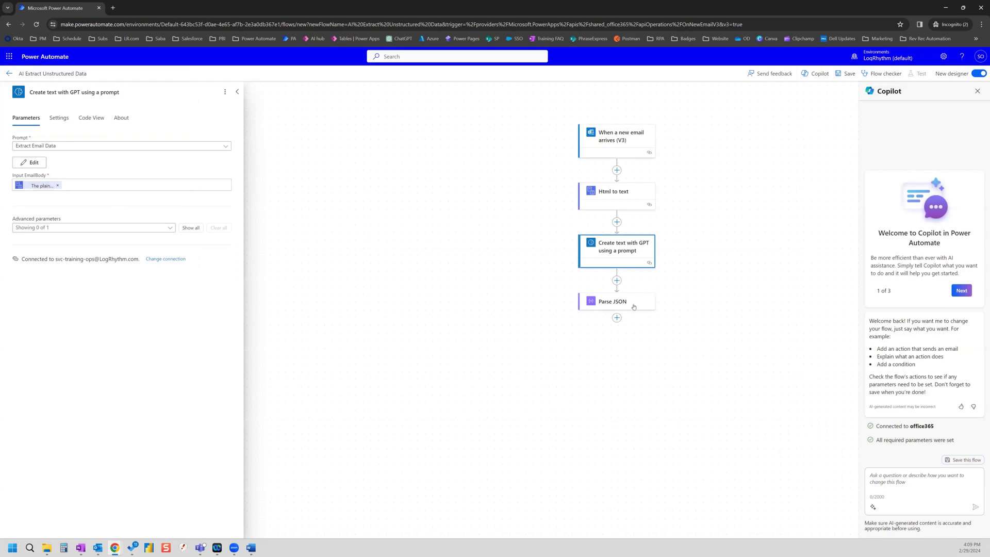
Step: Generate the Parse JSON schema from the pasted sample JSON payload
{"action": "left_click", "coordinate": [633, 306]}
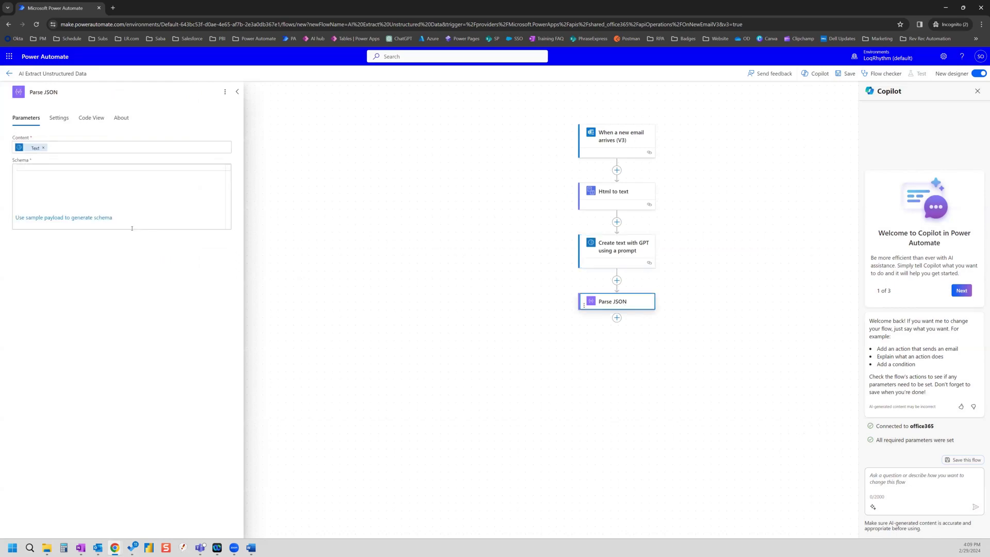
{"action": "left_click", "coordinate": [60, 218]}
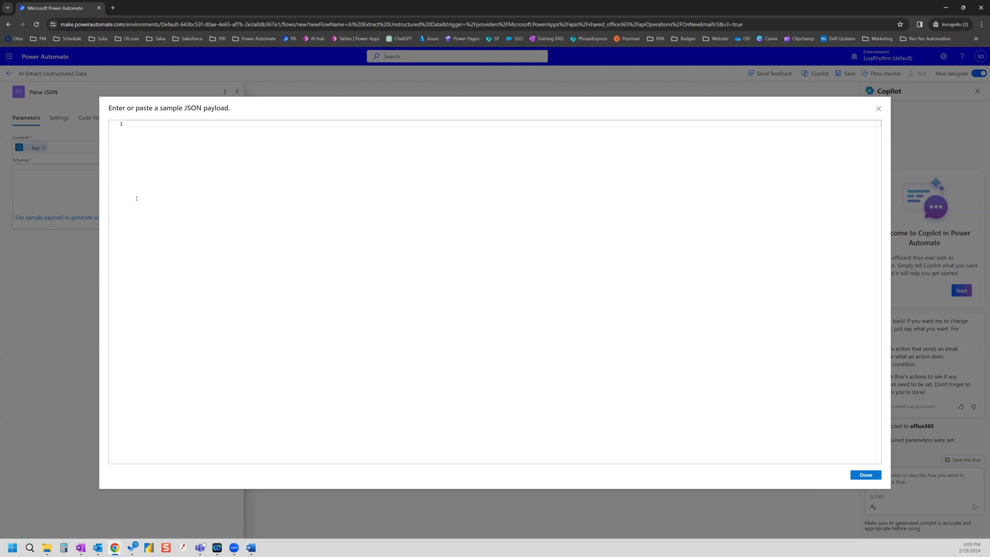
{"action": "key", "text": "ctrl+v"}
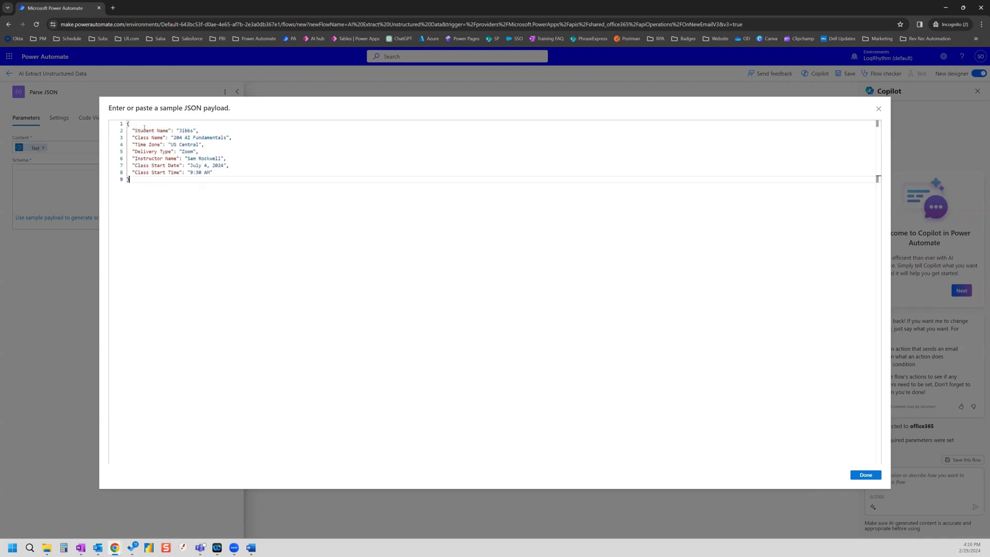
{"action": "left_click", "coordinate": [875, 476]}
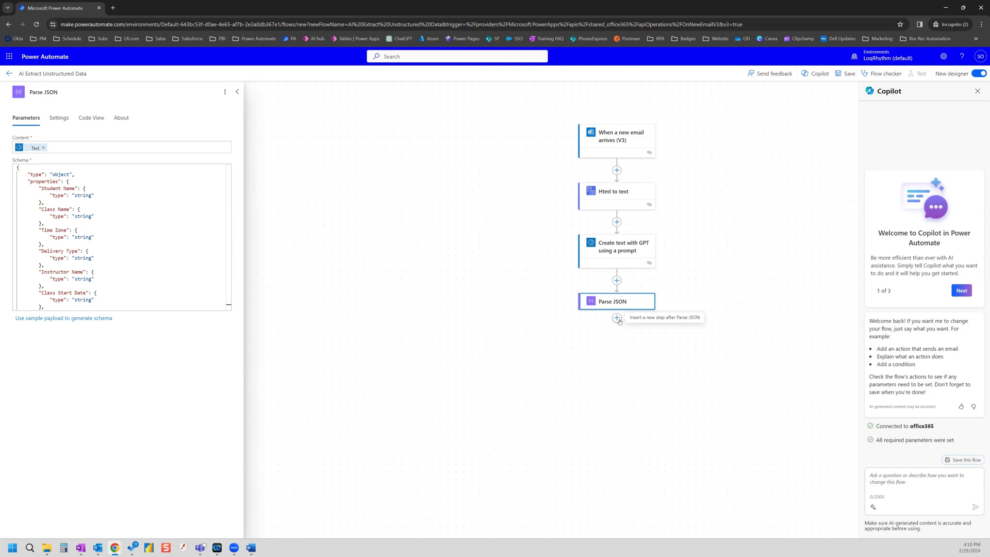
Step: Add an Office 365 Outlook 'Send an email (V2)' action after Parse JSON
{"action": "left_click", "coordinate": [616, 318]}
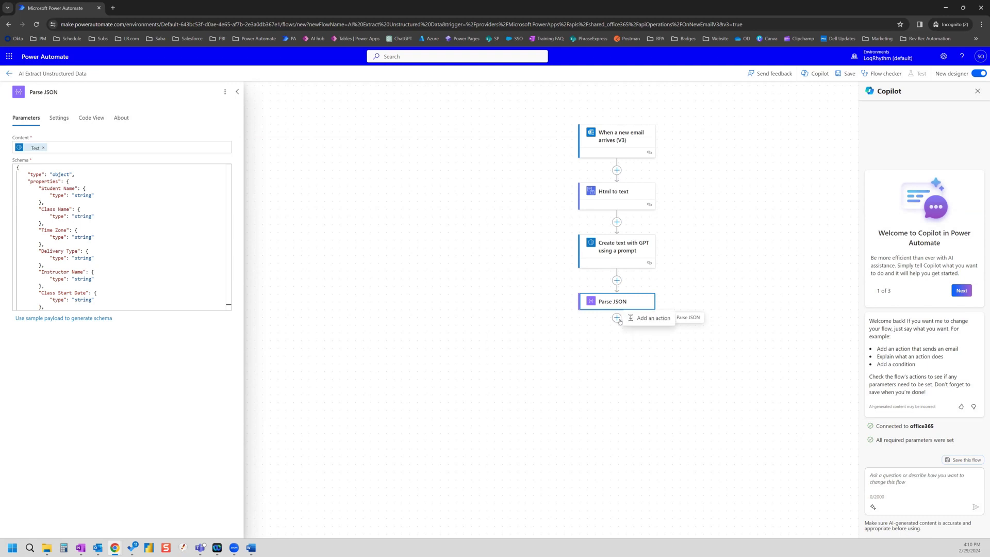
{"action": "left_click", "coordinate": [655, 318]}
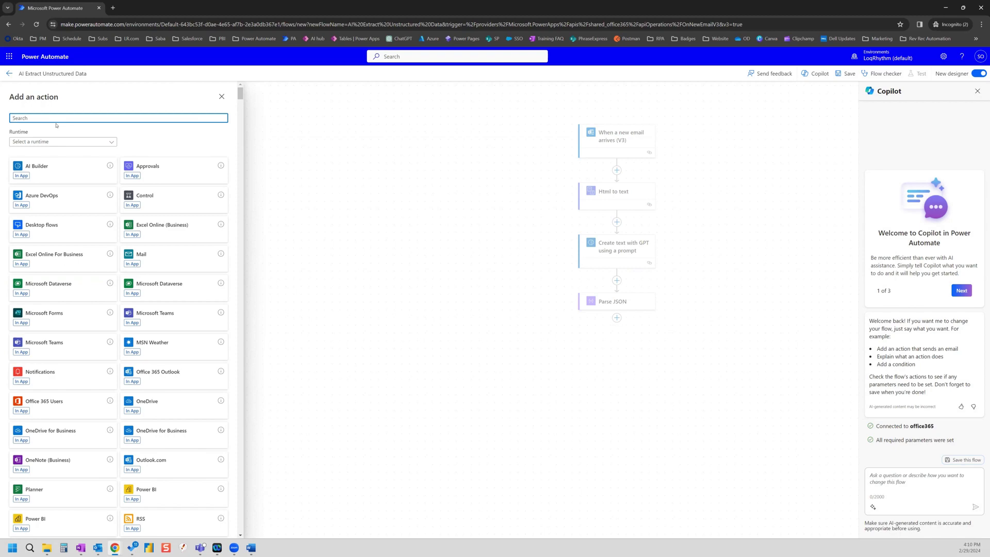
{"action": "type", "text": "send email"}
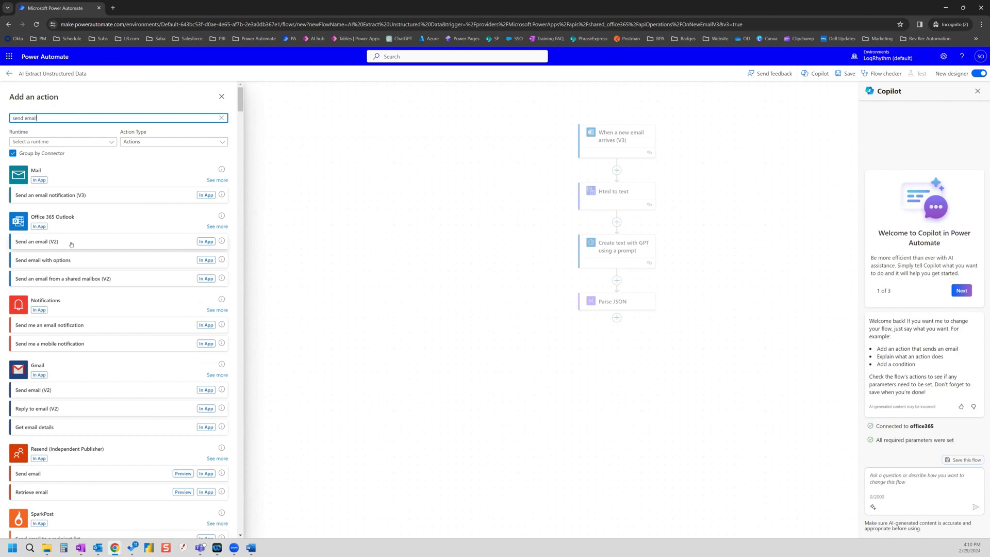
{"action": "left_click", "coordinate": [71, 242]}
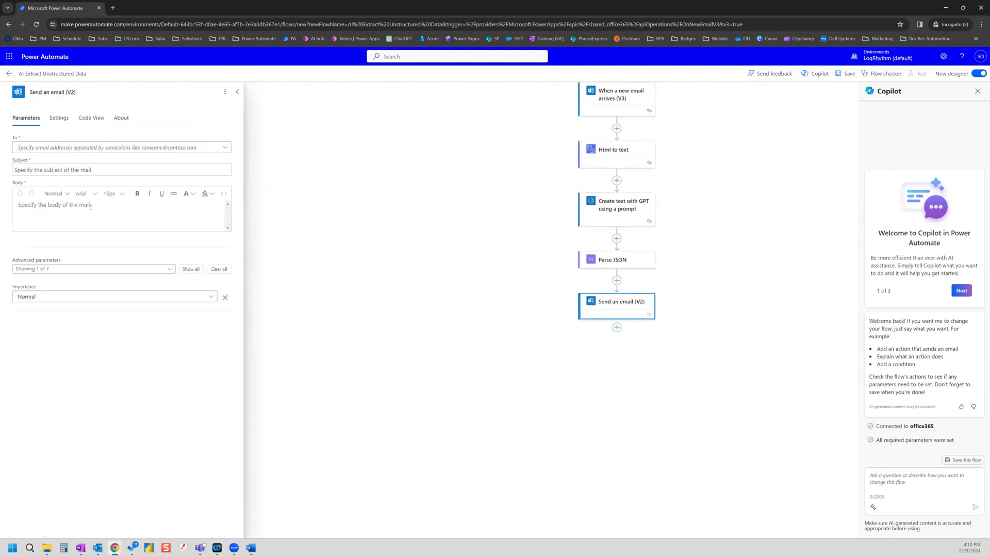
Step: Enter a custom recipient e-mail address in the email's To field
{"action": "left_click", "coordinate": [96, 149]}
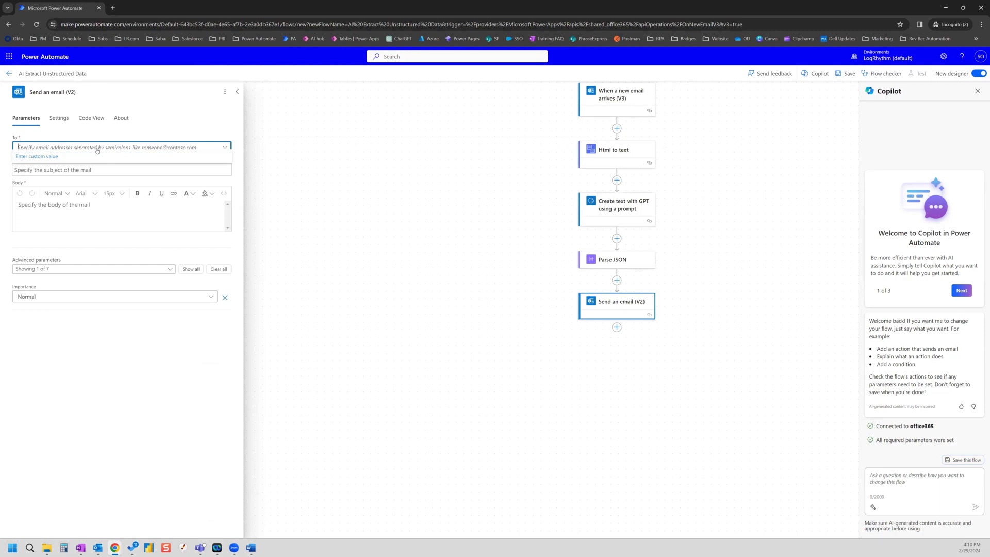
{"action": "type", "text": "j"}
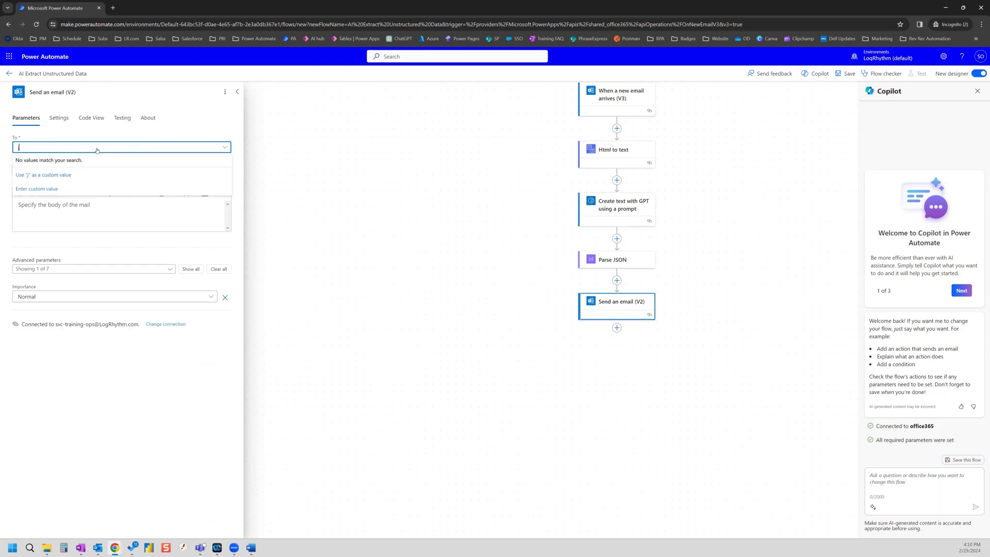
{"action": "key", "text": "BackSpace"}
{"action": "left_click", "coordinate": [45, 164]}
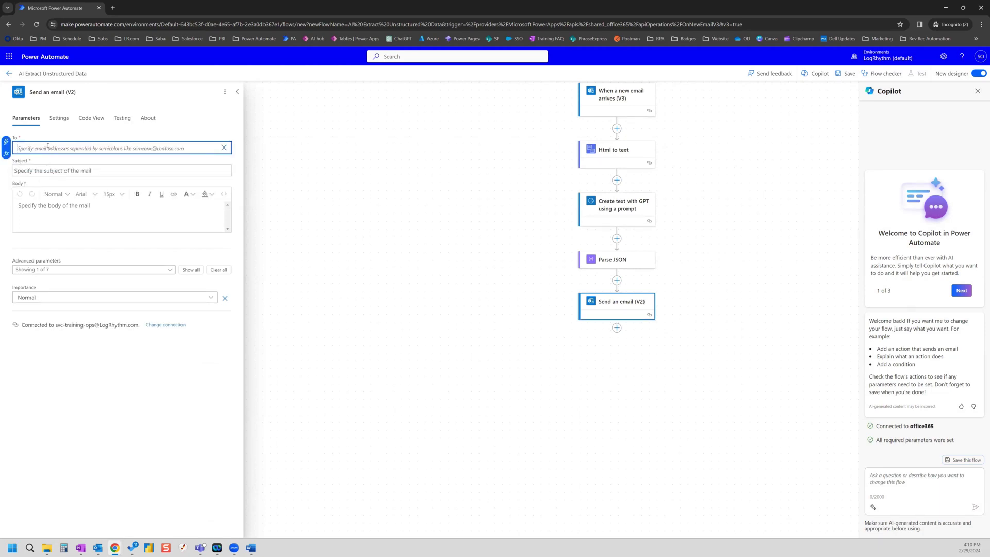
{"action": "key", "text": "Tab"}
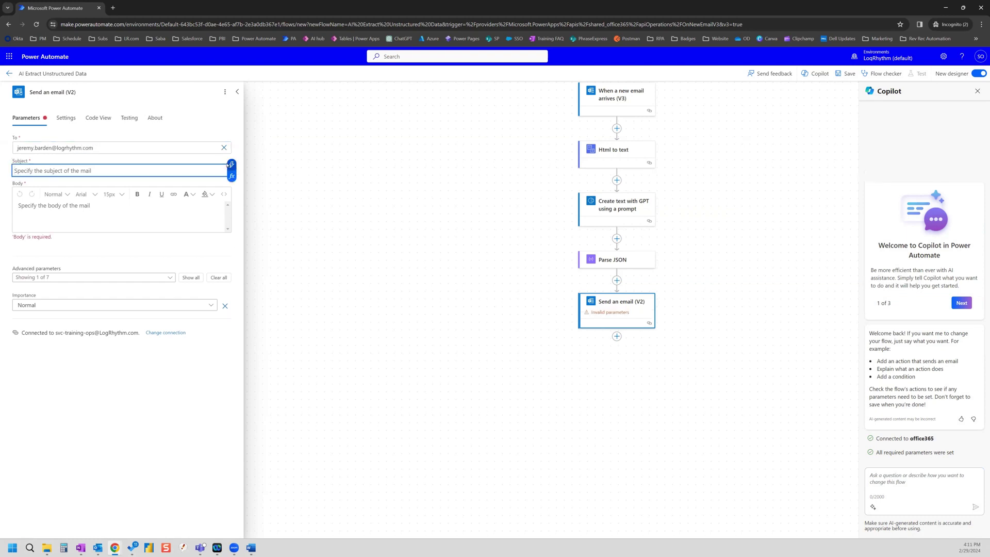
Step: Set the email Subject to the parsed Body Class Name
{"action": "left_click", "coordinate": [231, 164]}
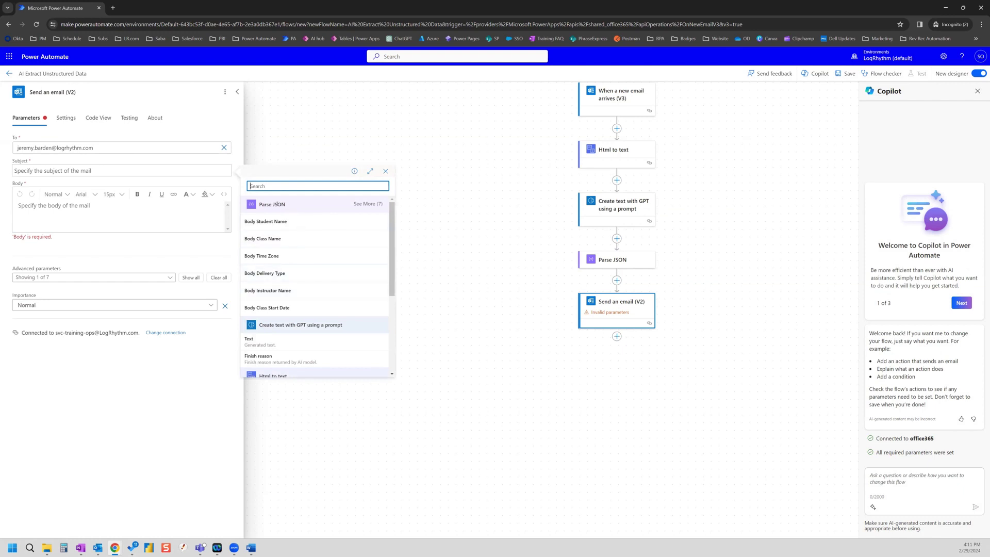
{"action": "left_click", "coordinate": [370, 204]}
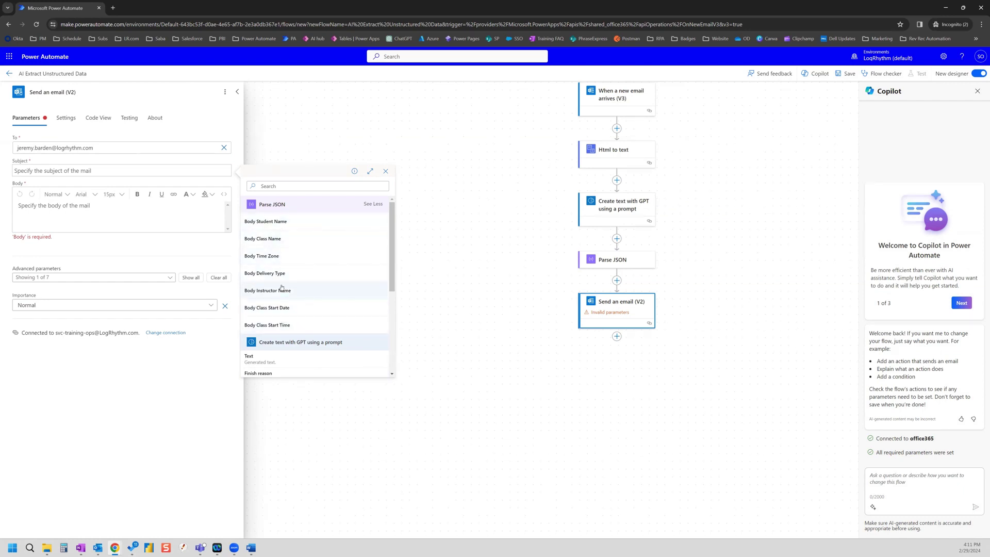
{"action": "left_click", "coordinate": [287, 239]}
Step: Start the body with 'Hello' followed by the parsed student name and a comma
{"action": "left_click", "coordinate": [87, 213]}
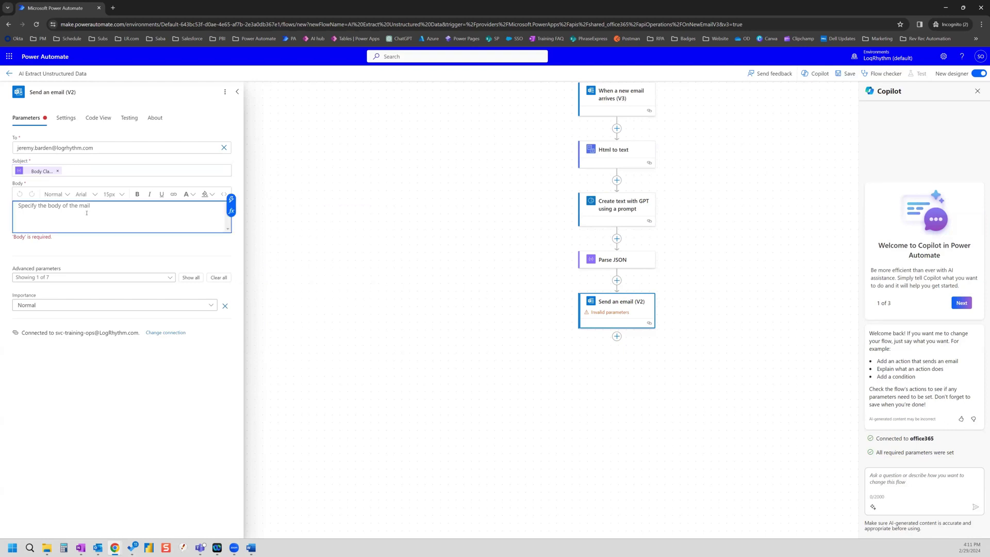
{"action": "type", "text": "Hello"}
{"action": "left_click", "coordinate": [231, 199]}
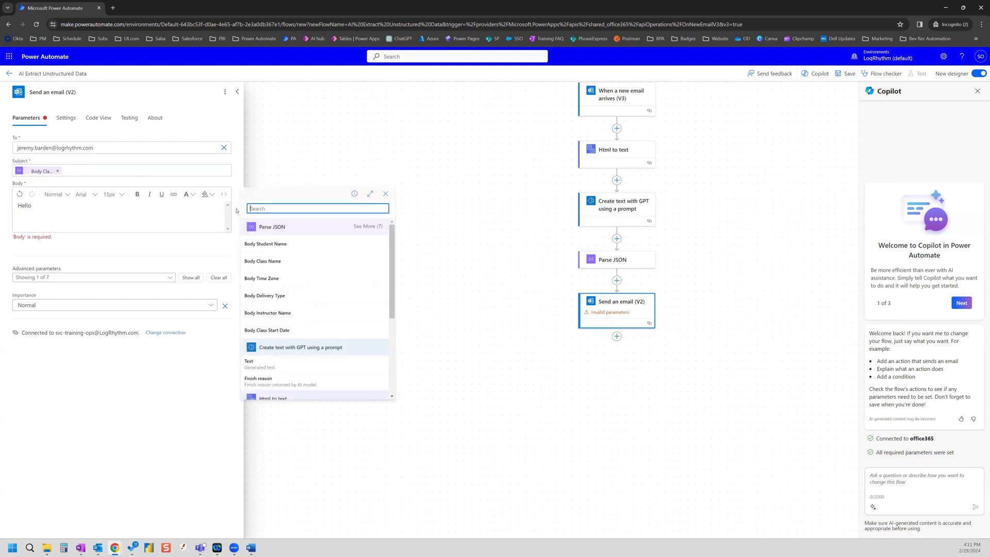
{"action": "left_click", "coordinate": [288, 244]}
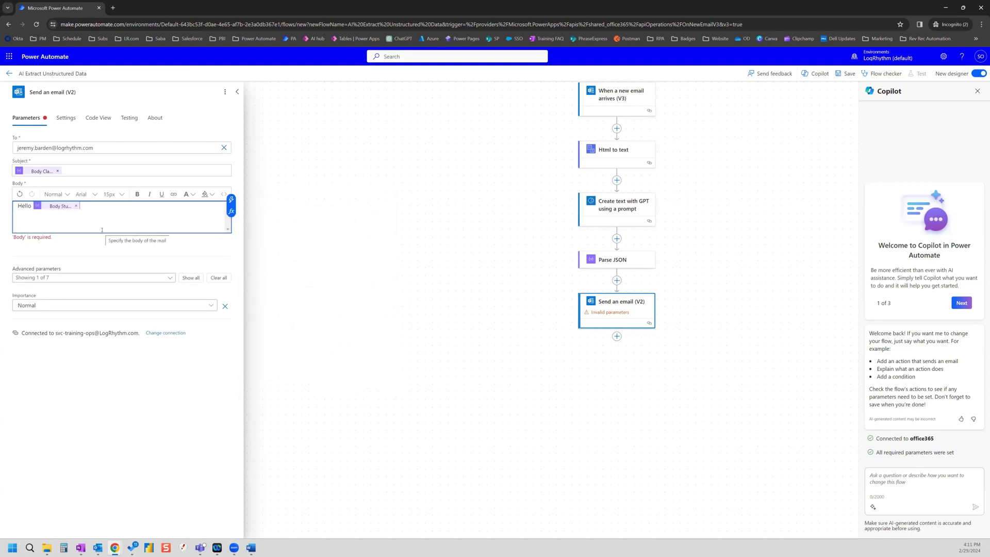
{"action": "type", "text": ","}
{"action": "key", "text": "Return"}
{"action": "key", "text": "Return"}
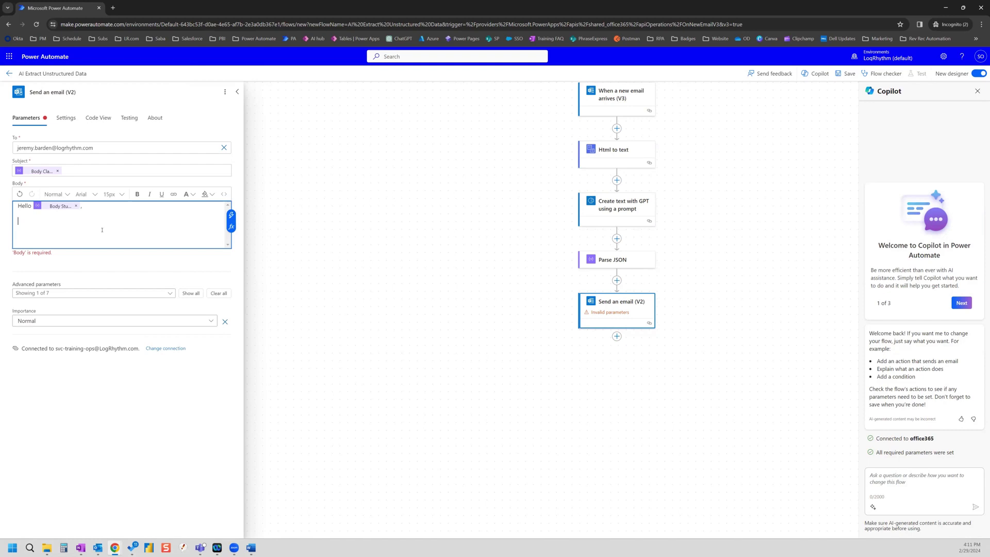
Step: Add 'You are registered for' Body Class Name 'on' Body Class Start Date
{"action": "type", "text": "You are registered for"}
{"action": "left_click", "coordinate": [231, 215]}
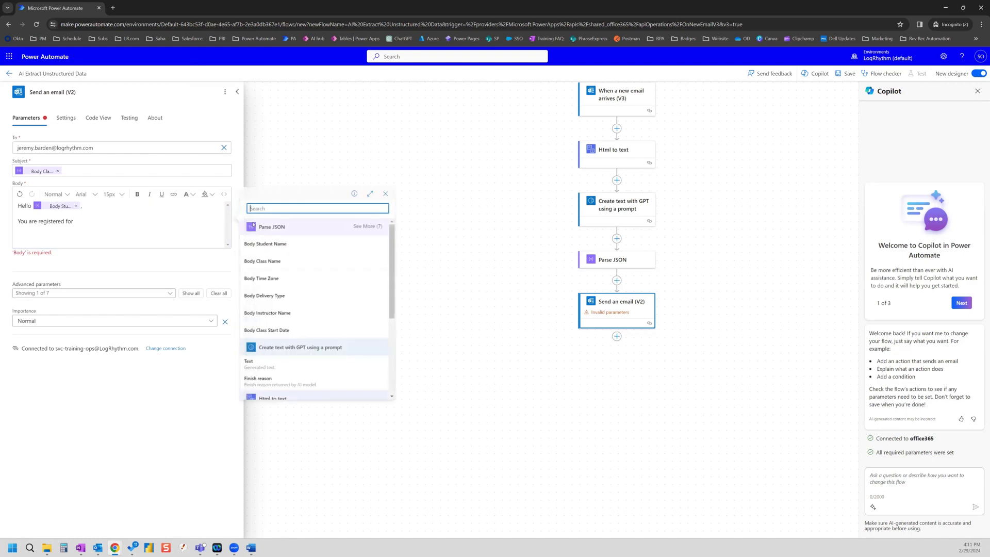
{"action": "left_click", "coordinate": [278, 261]}
{"action": "type", "text": "on"}
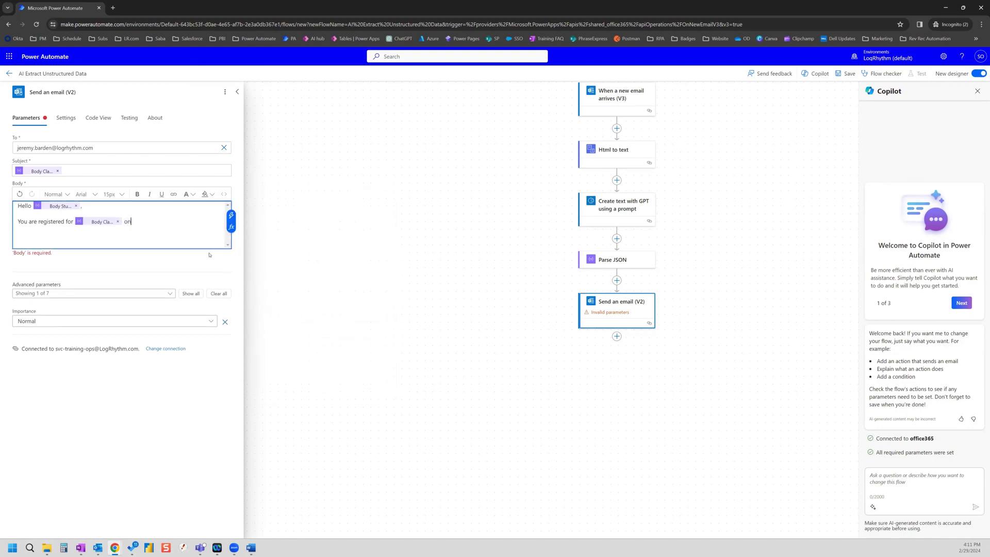
{"action": "left_click", "coordinate": [231, 215]}
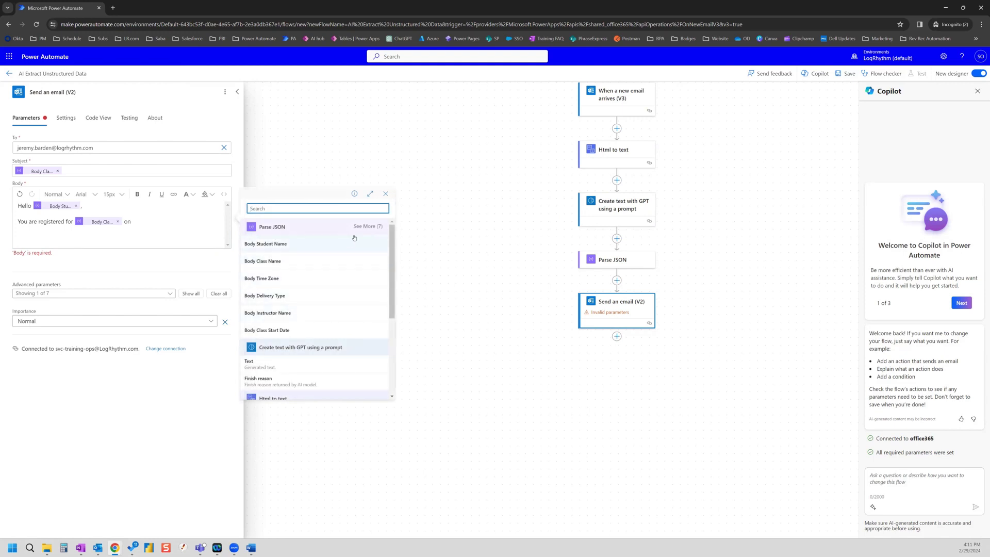
{"action": "left_click", "coordinate": [368, 227]}
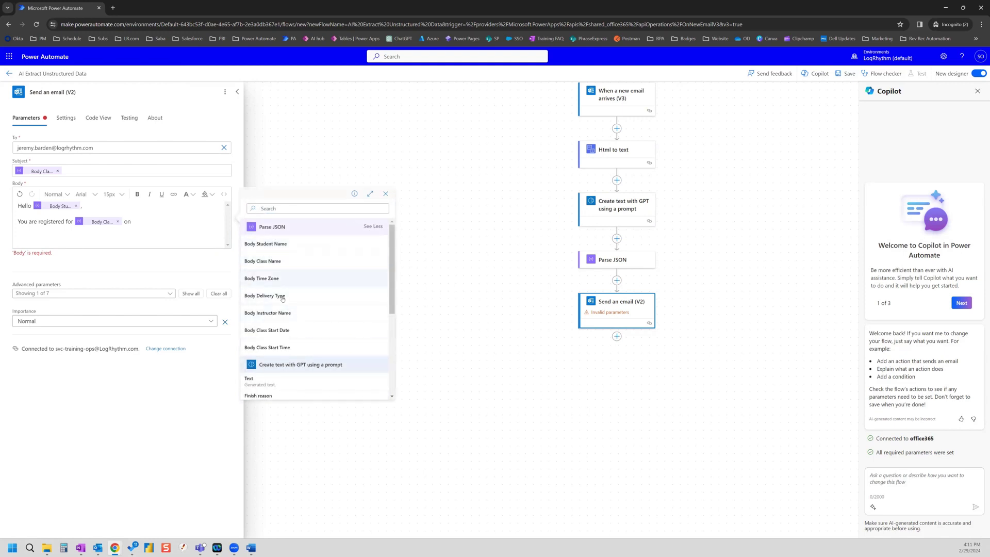
{"action": "left_click", "coordinate": [282, 330]}
Step: End the body with a 'Thank you,' line and the sender's name
{"action": "key", "text": "Return"}
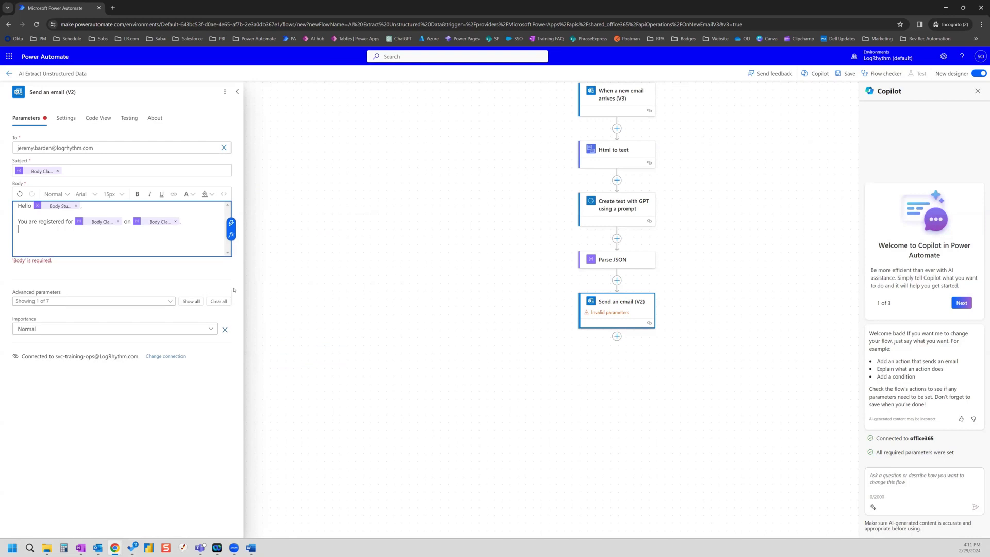
{"action": "type", "text": "Tank you"}
{"action": "key", "text": "BackSpace"}
{"action": "key", "text": "BackSpace"}
{"action": "key", "text": "BackSpace"}
{"action": "key", "text": "BackSpace"}
{"action": "key", "text": "BackSpace"}
{"action": "key", "text": "BackSpace"}
{"action": "key", "text": "BackSpace"}
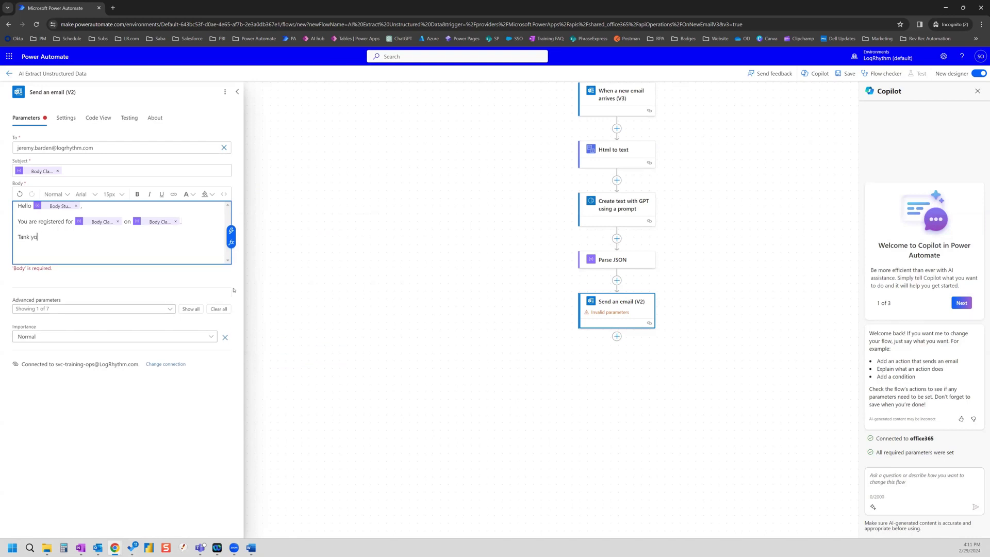
{"action": "type", "text": "hank you,"}
{"action": "key", "text": "Return"}
{"action": "type", "text": "Jeremy"}
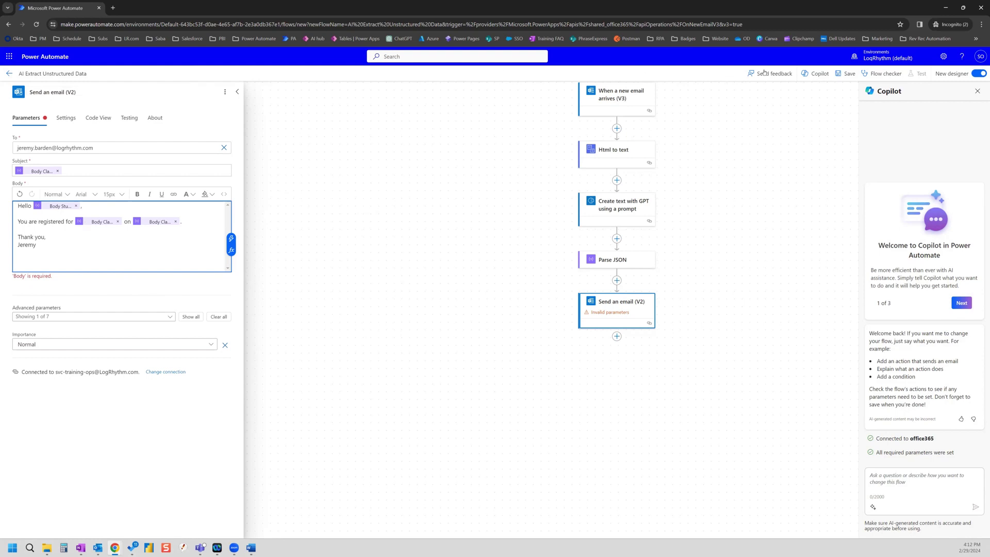
Step: Save the flow, return to its details page, and dismiss the ready message
{"action": "left_click", "coordinate": [845, 73]}
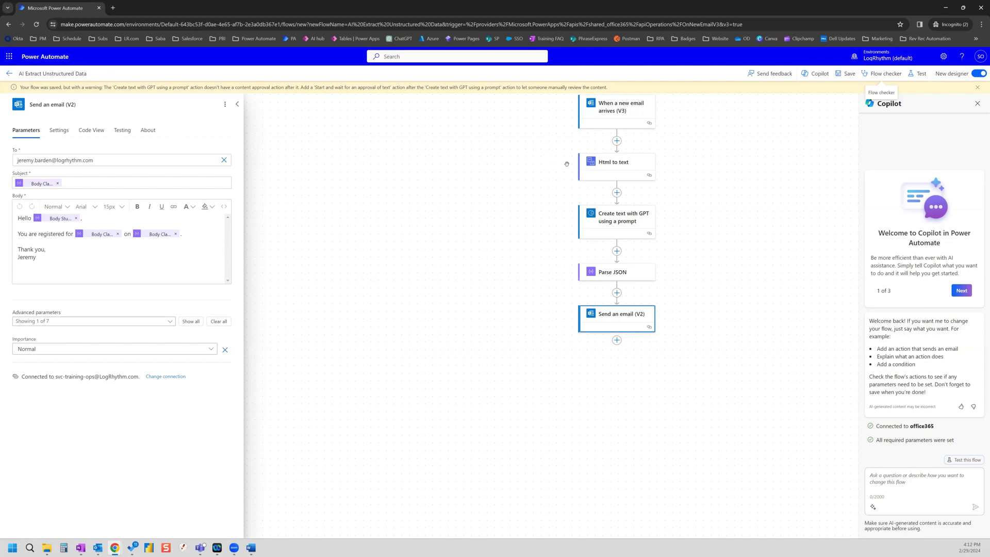
{"action": "left_click", "coordinate": [9, 74]}
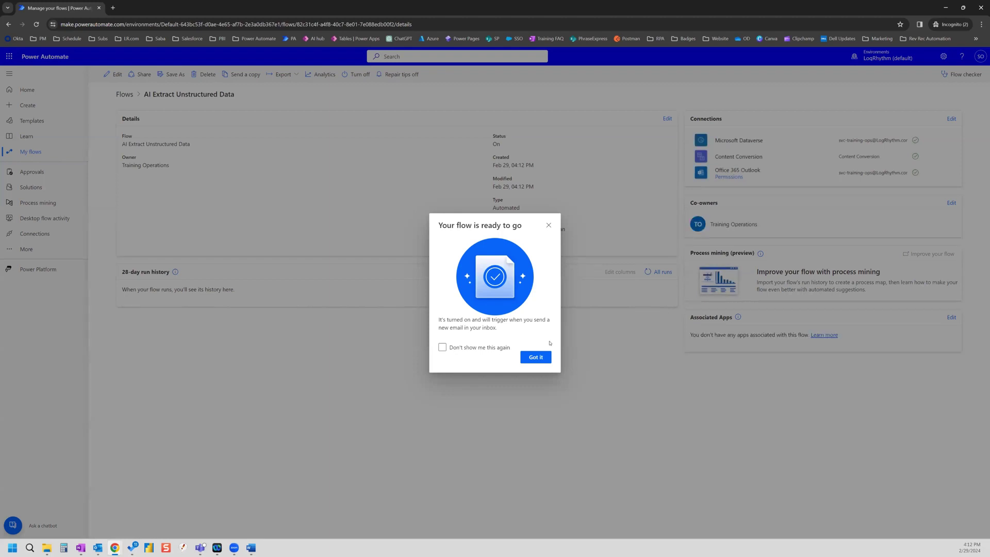
{"action": "left_click", "coordinate": [536, 357]}
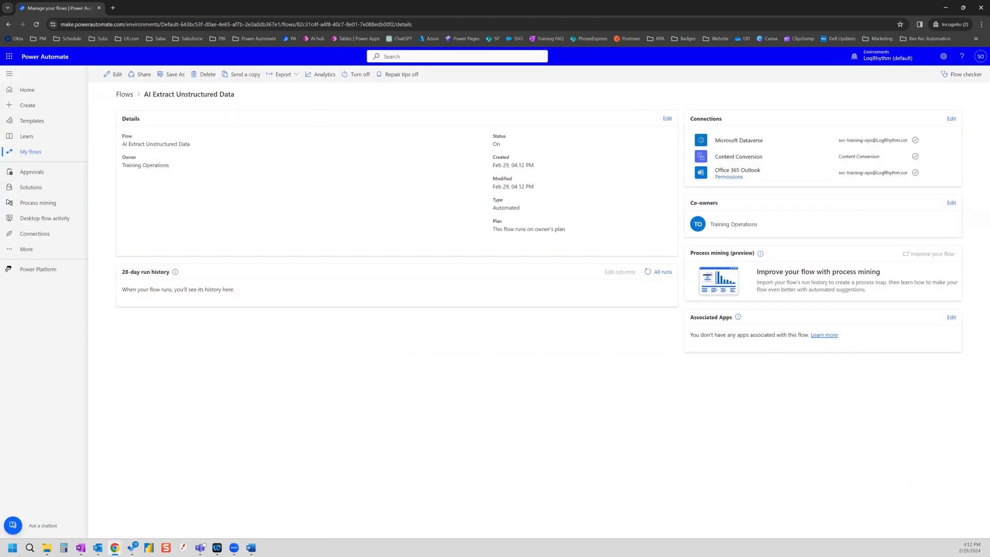
Step: Readdress the TEST - Virtual Classroom email to the training operations mailbox and send it
{"action": "key", "text": "alt+Tab"}
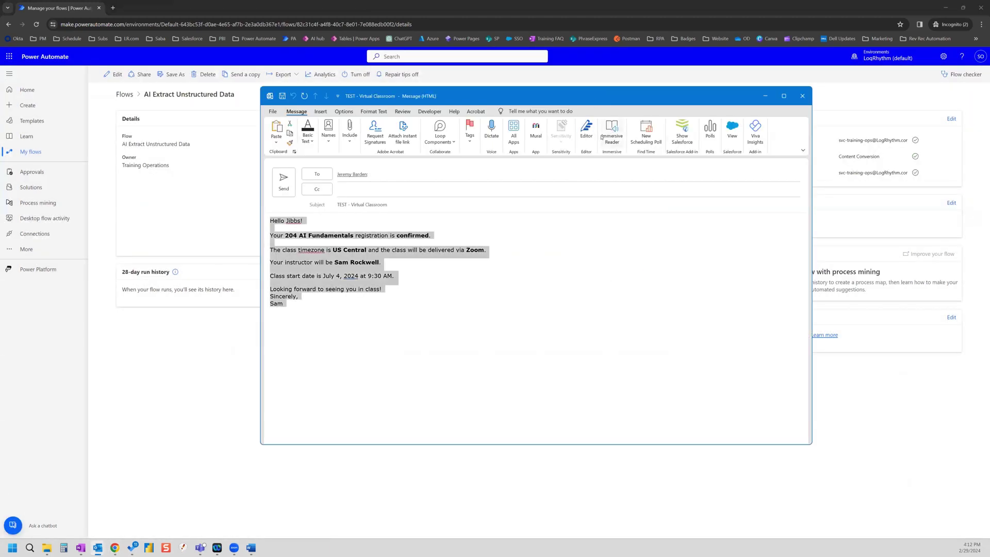
{"action": "left_click", "coordinate": [371, 175]}
{"action": "key", "text": "BackSpace"}
{"action": "key", "text": "BackSpace"}
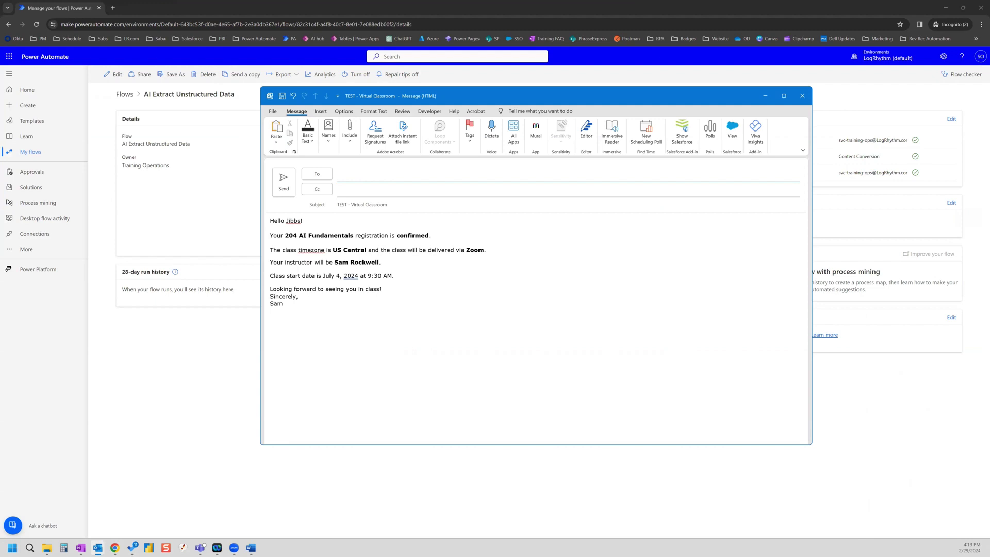
{"action": "type", "text": "teop"}
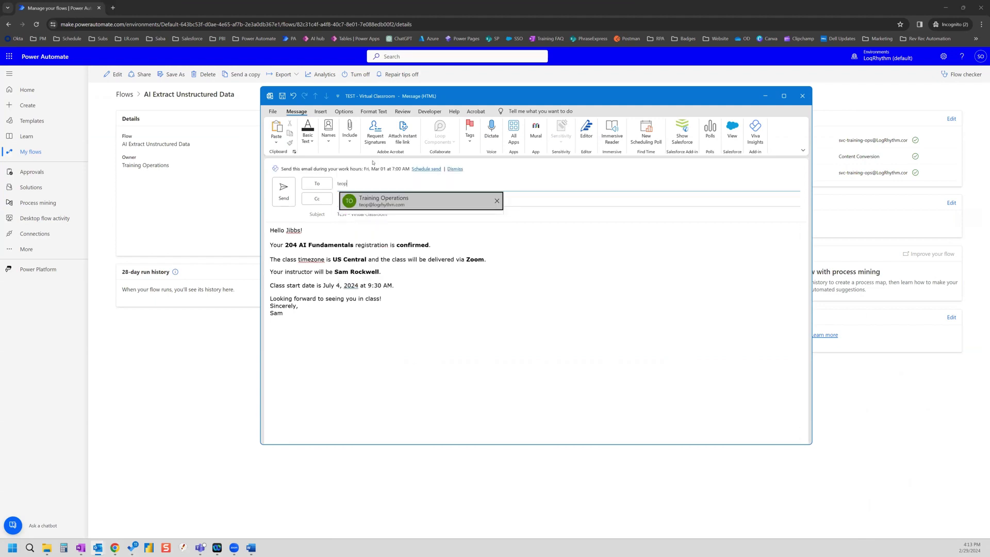
{"action": "left_click", "coordinate": [374, 205]}
{"action": "left_click", "coordinate": [284, 191]}
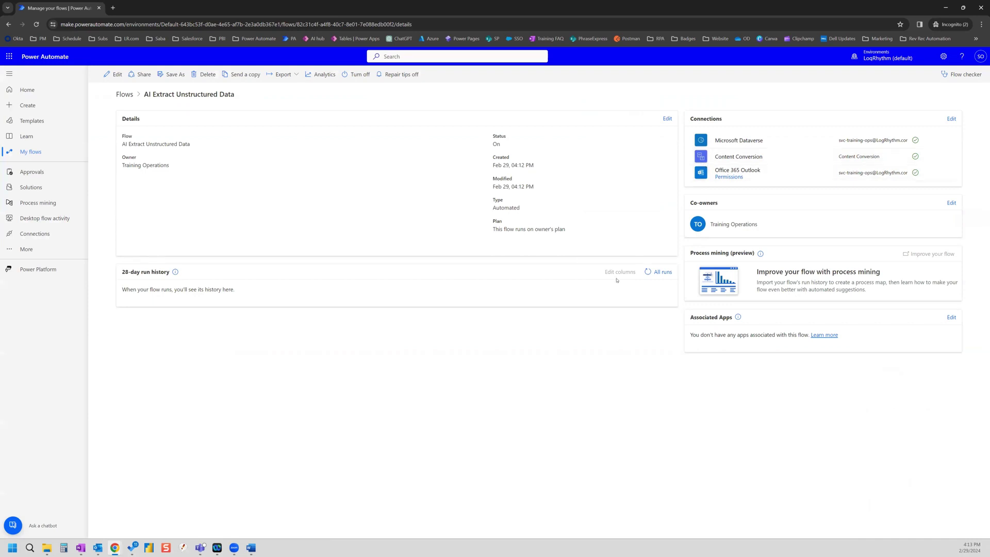
Step: Refresh the 28-day run history to show the new successful run
{"action": "left_click", "coordinate": [649, 272]}
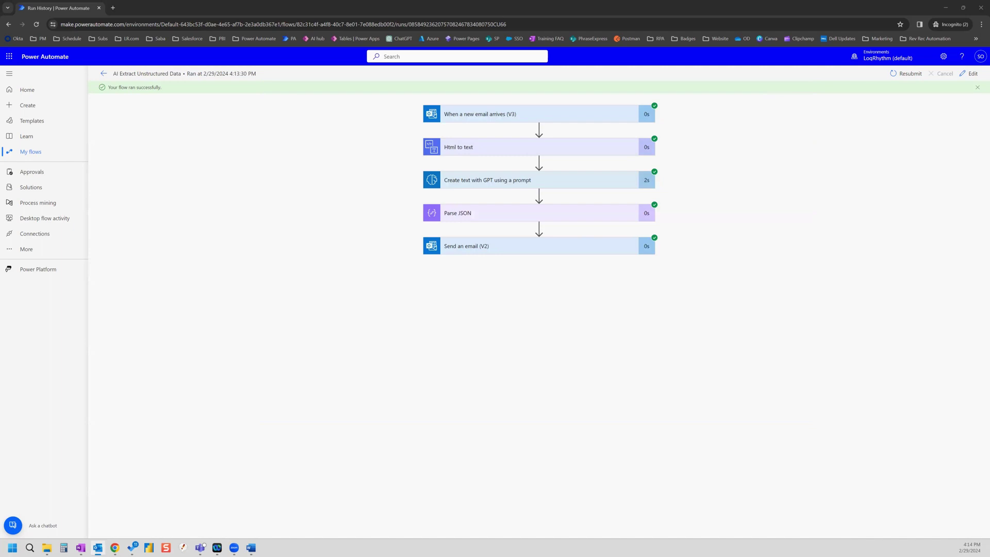
{"action": "key", "text": "alt+Tab"}
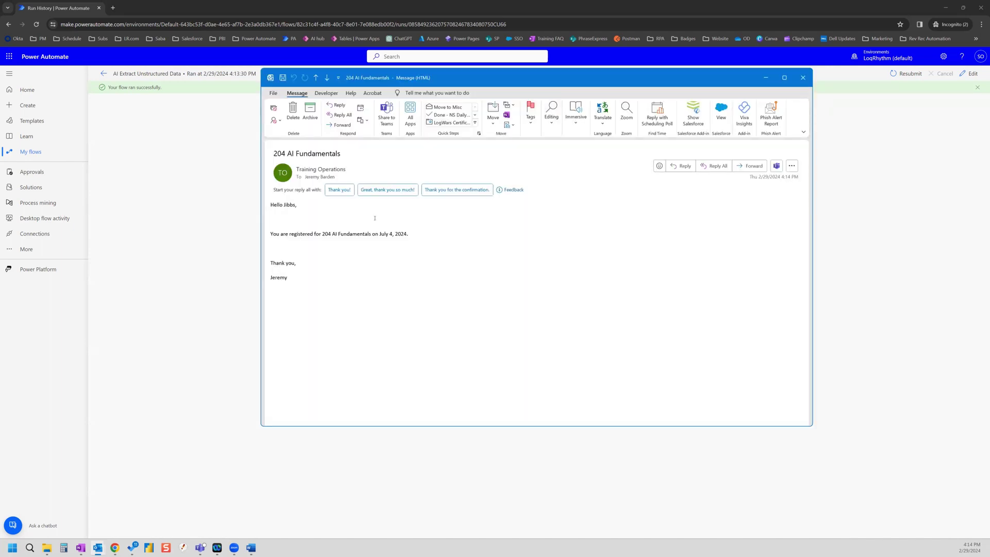
Step: Verify the student name and class date in the received email, then close it
{"action": "double_click", "coordinate": [290, 205]}
{"action": "left_click_drag", "start_coordinate": [408, 234], "coordinate": [390, 234]}
{"action": "key", "text": "Escape"}
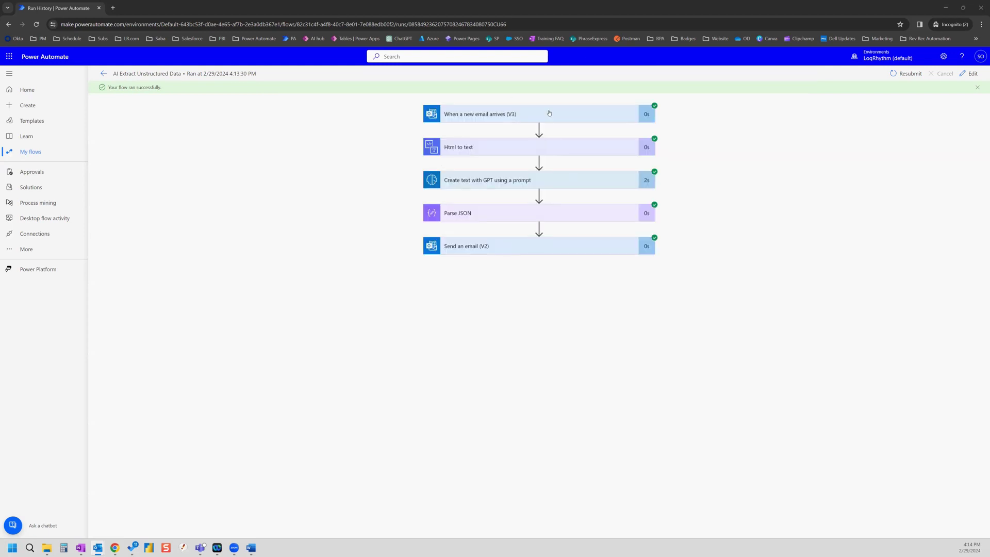
Step: Expand the Create text with GPT step and review its prompt input and JSON output
{"action": "left_click", "coordinate": [500, 182]}
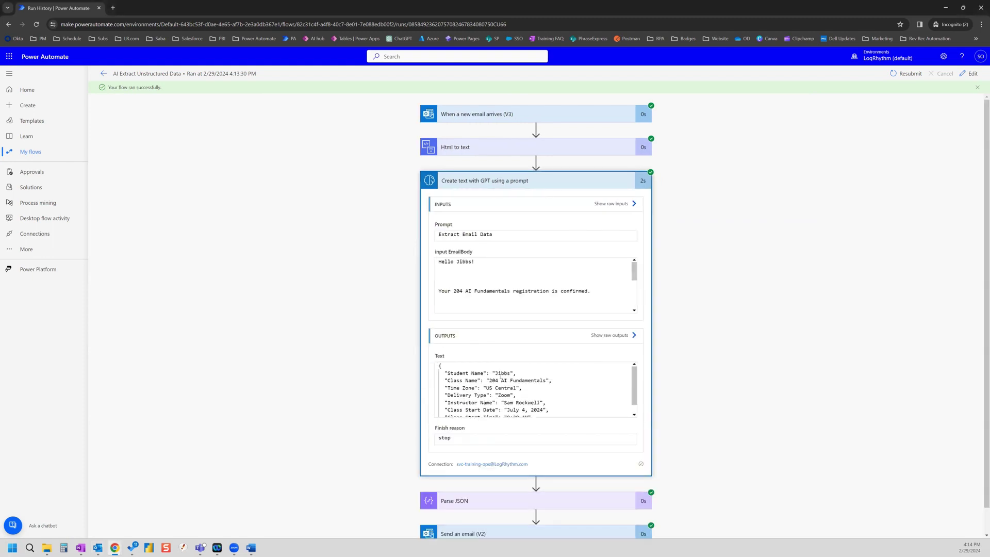
{"action": "scroll", "coordinate": [528, 398], "scroll_direction": "down", "scroll_amount": 1}
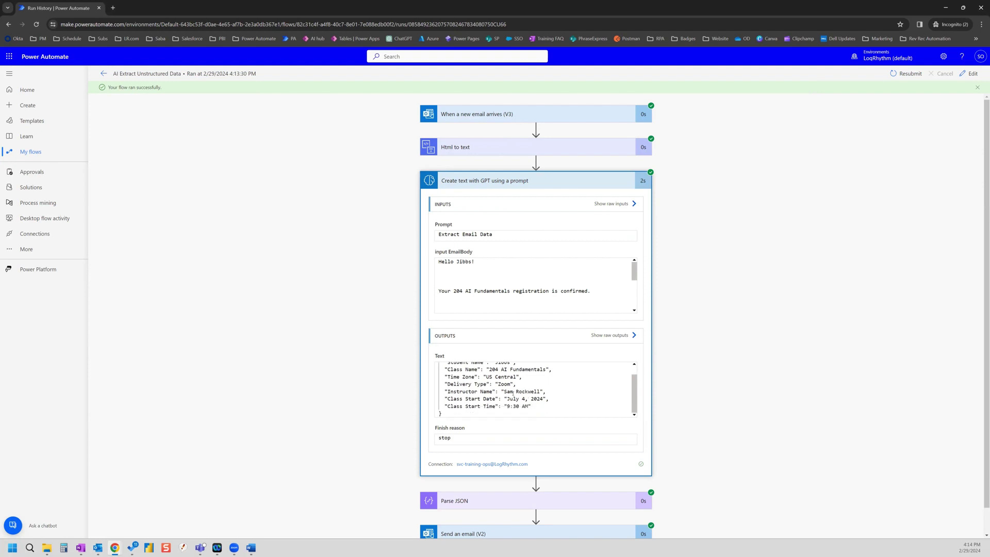
{"action": "scroll", "coordinate": [291, 285], "scroll_direction": "down", "scroll_amount": 1}
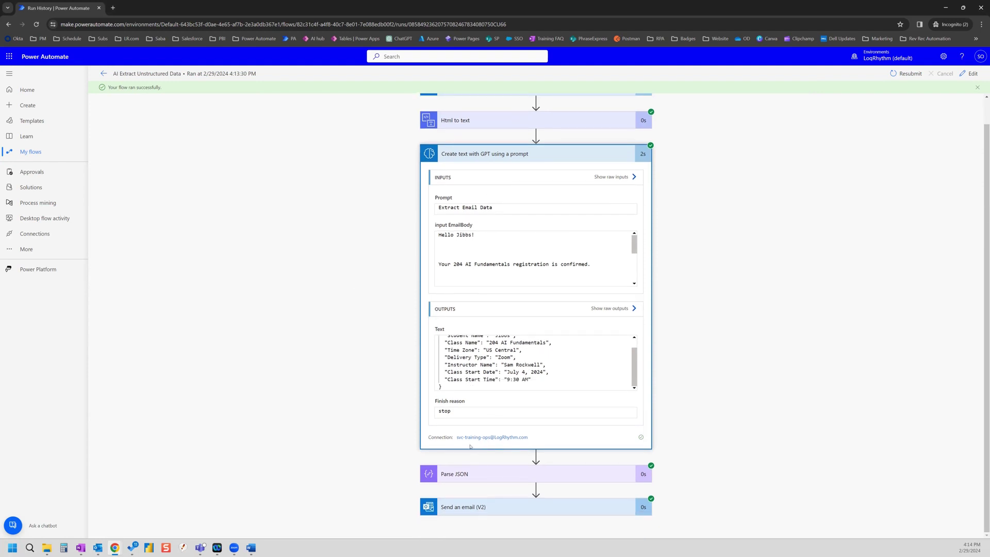
Step: Expand the Parse JSON step and review the parsed fields and the '204 AI Fundamentals' email subject
{"action": "left_click", "coordinate": [464, 473]}
{"action": "scroll", "coordinate": [367, 347], "scroll_direction": "down", "scroll_amount": 5}
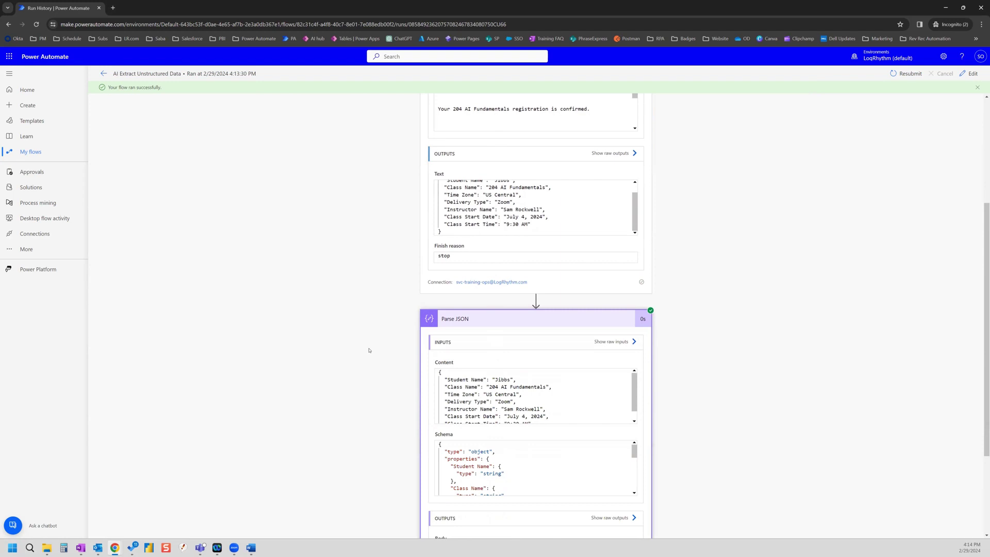
{"action": "scroll", "coordinate": [529, 360], "scroll_direction": "down", "scroll_amount": 1}
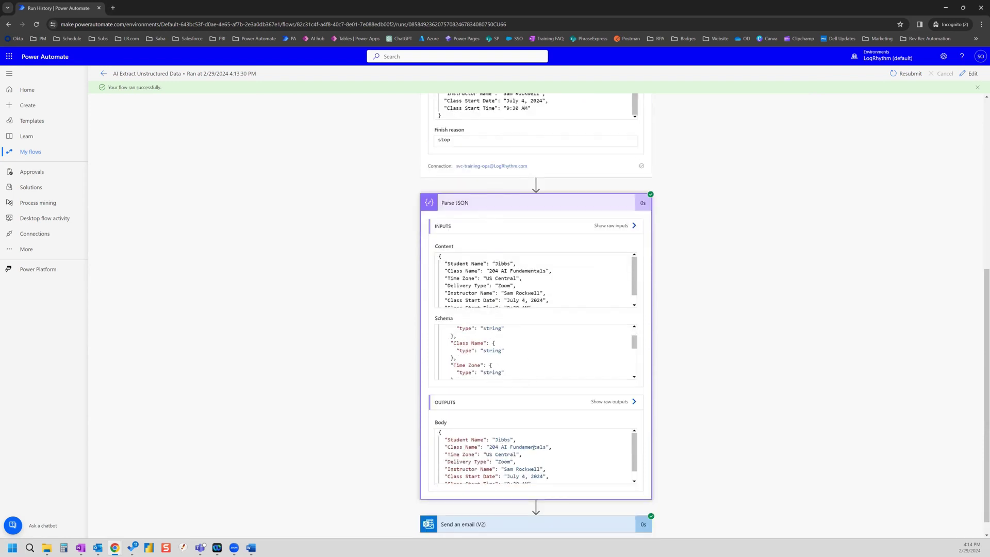
{"action": "scroll", "coordinate": [534, 447], "scroll_direction": "down", "scroll_amount": 1}
{"action": "scroll", "coordinate": [710, 411], "scroll_direction": "down", "scroll_amount": 1}
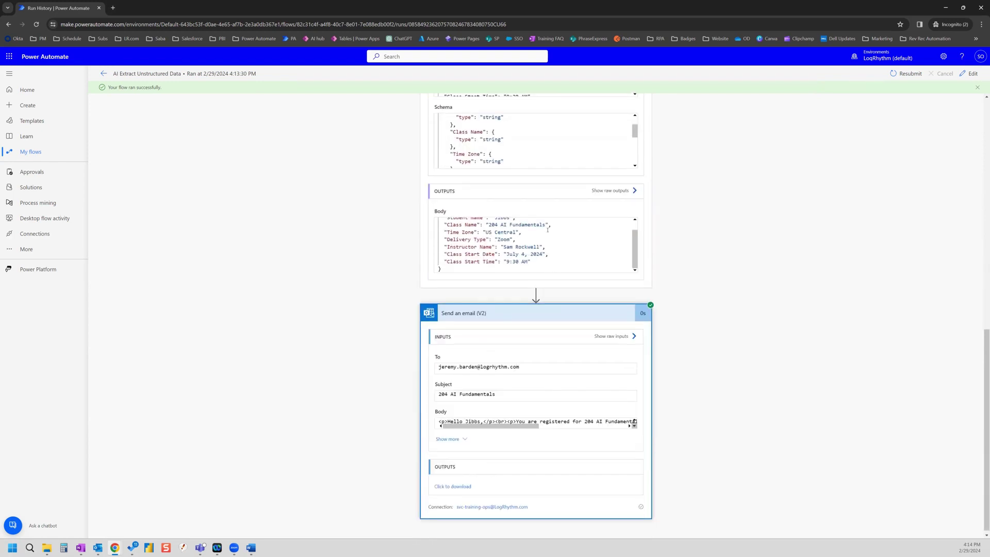
{"action": "scroll", "coordinate": [547, 229], "scroll_direction": "up", "scroll_amount": 1}
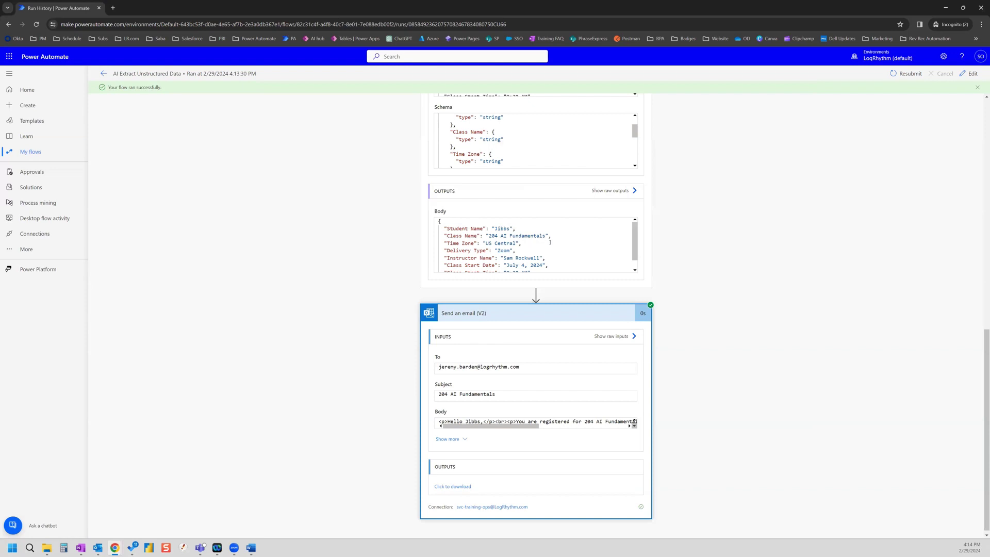